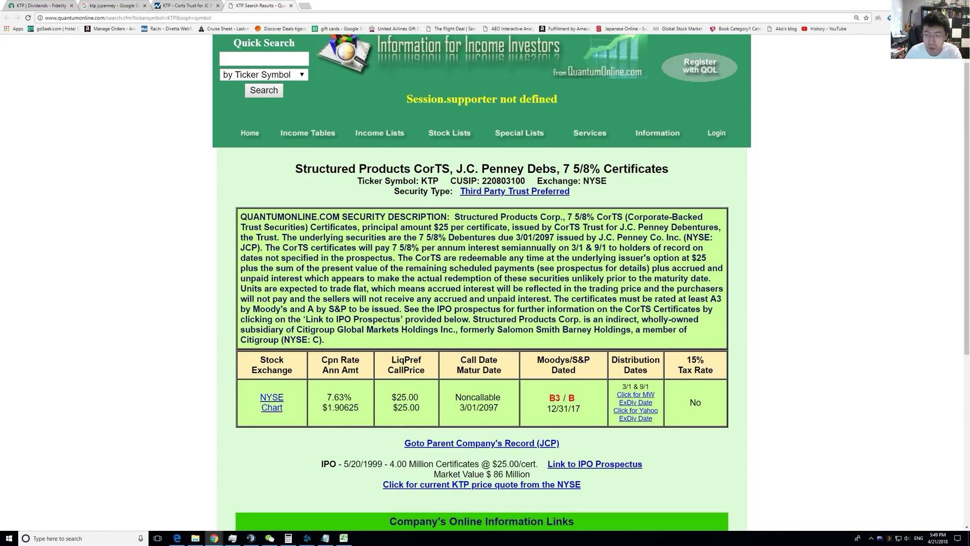
Review the KTP certificate's description and terms, including redemption option, coupon, maturity and distribution data
double_click(656, 259)
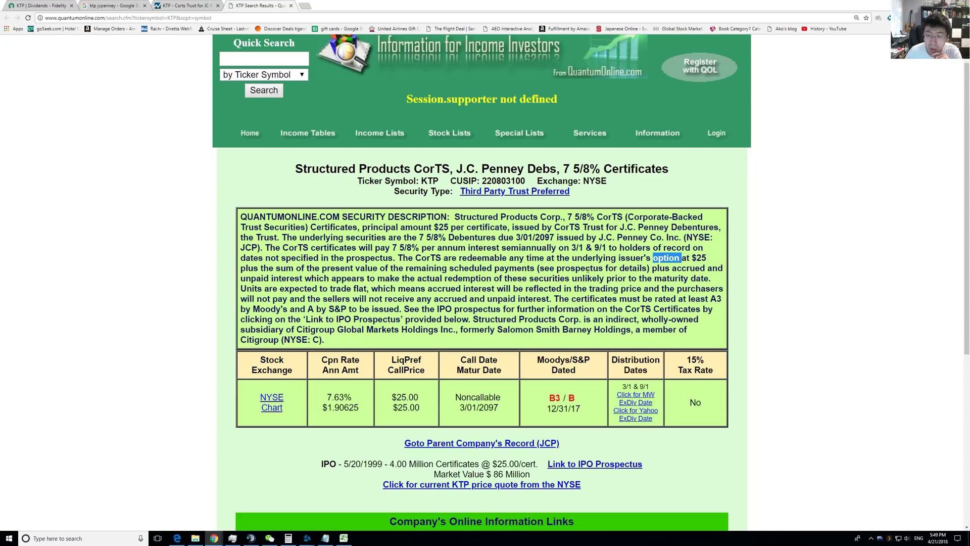
left_click_drag(303, 278, 709, 279)
left_click(710, 279)
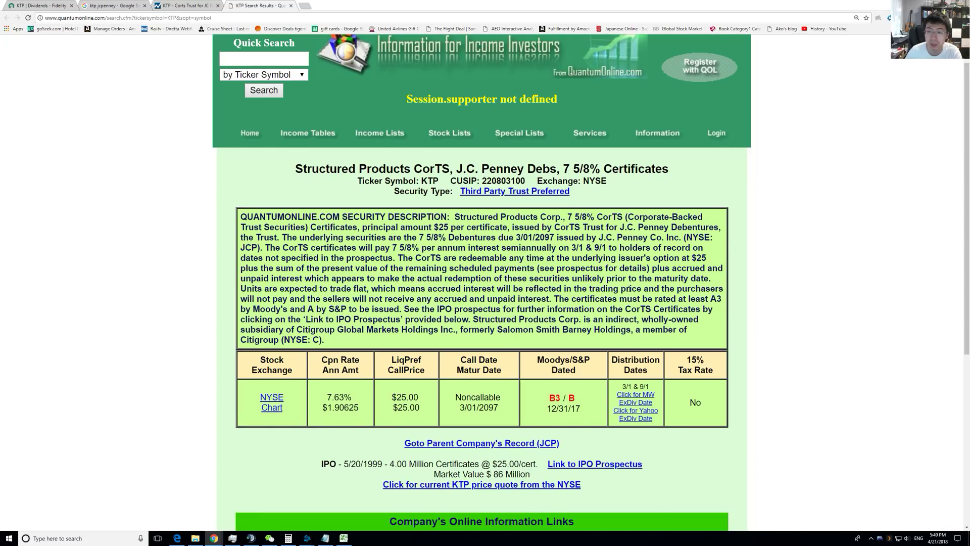
left_click_drag(634, 333, 241, 279)
left_click(533, 230)
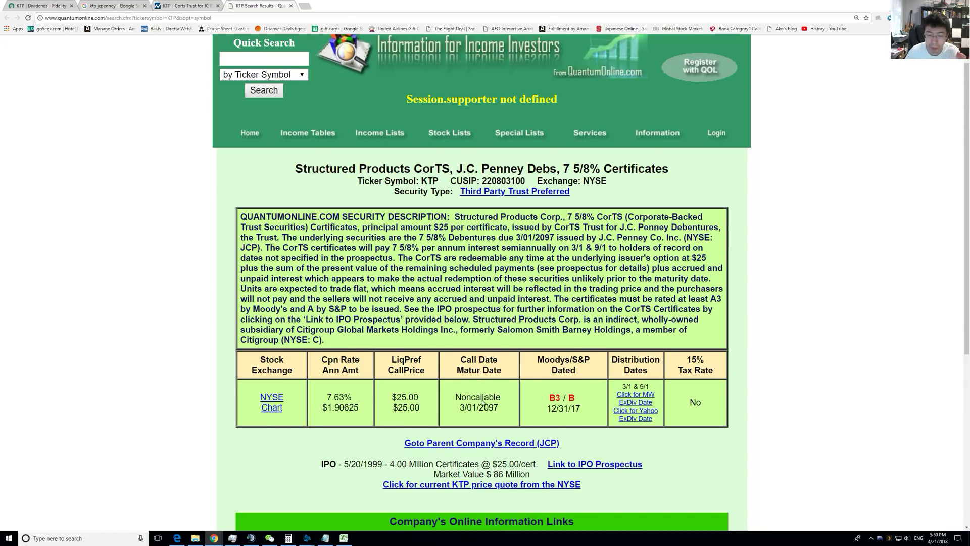
left_click_drag(330, 373, 363, 372)
left_click(352, 370)
double_click(352, 371)
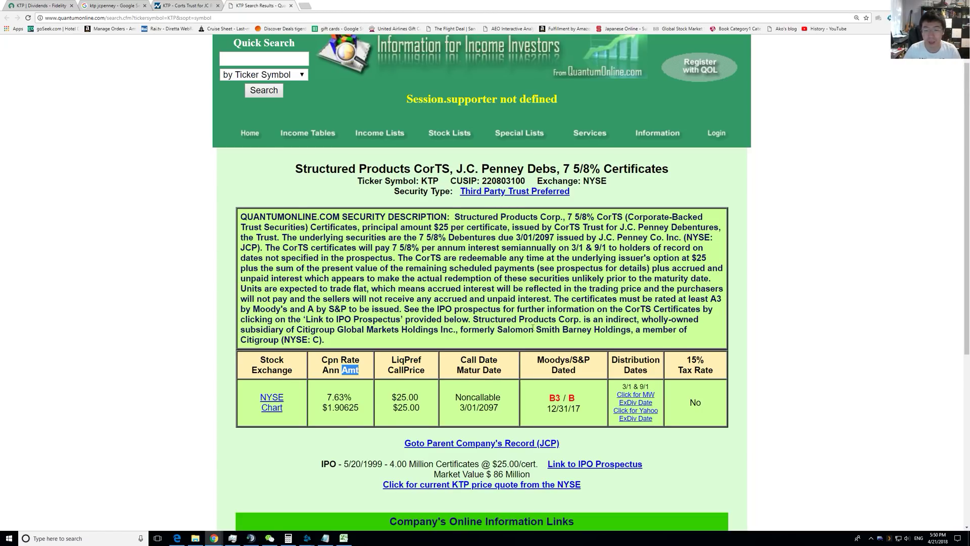
left_click(574, 407)
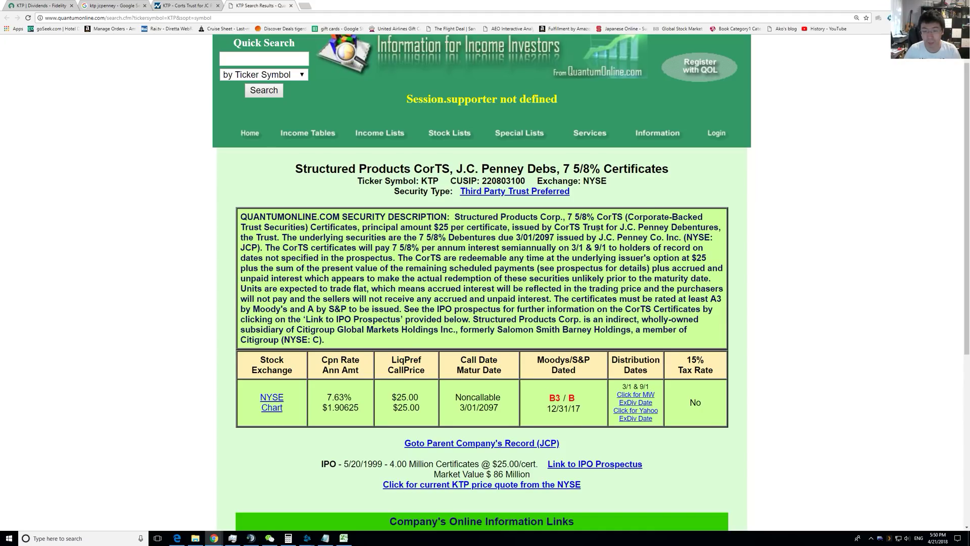
left_click_drag(554, 237, 516, 238)
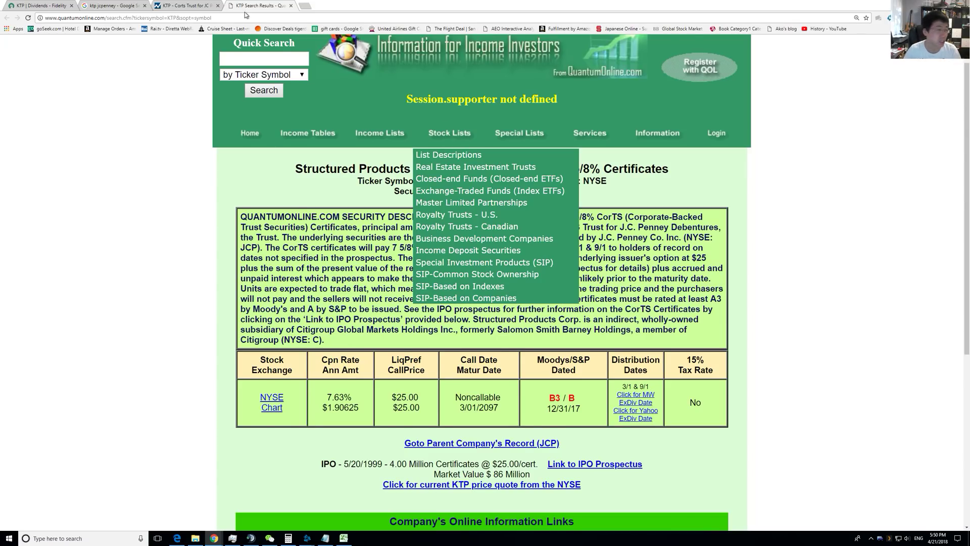
Switch to the Book1 workbook in Excel and set the first bond's maturity in B4 to 79 years
key("alt+Tab")
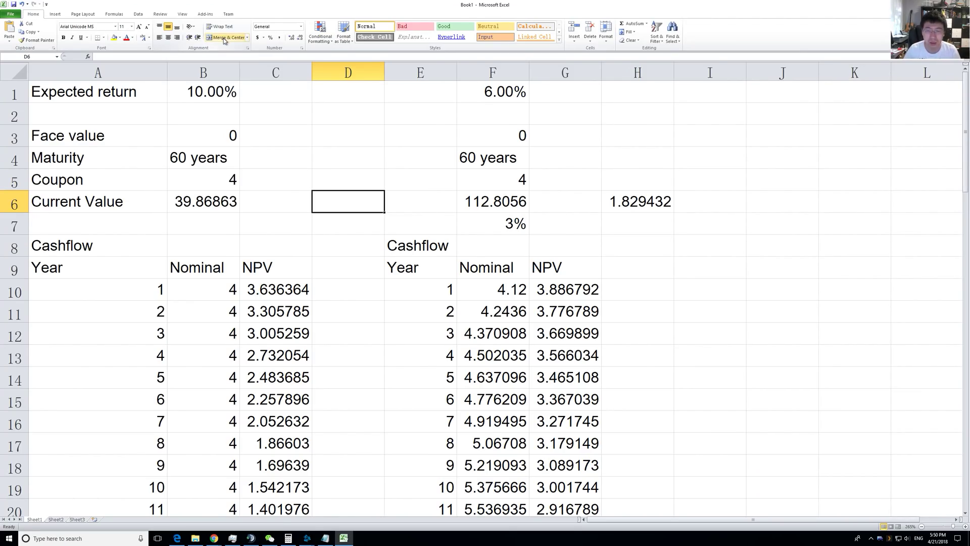
key("alt+Tab")
key("alt+Tab")
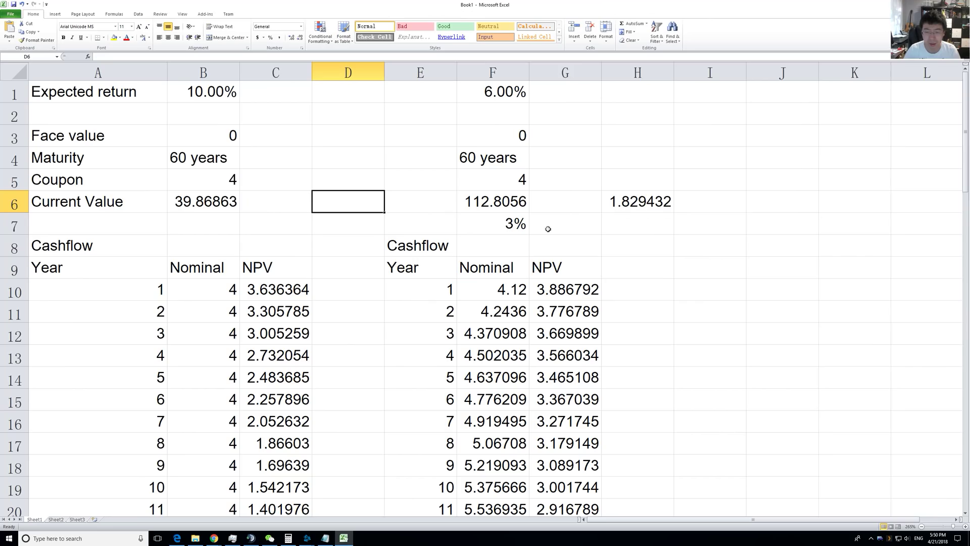
left_click(192, 158)
double_click(193, 158)
left_click_drag(191, 158, 170, 158)
type("79")
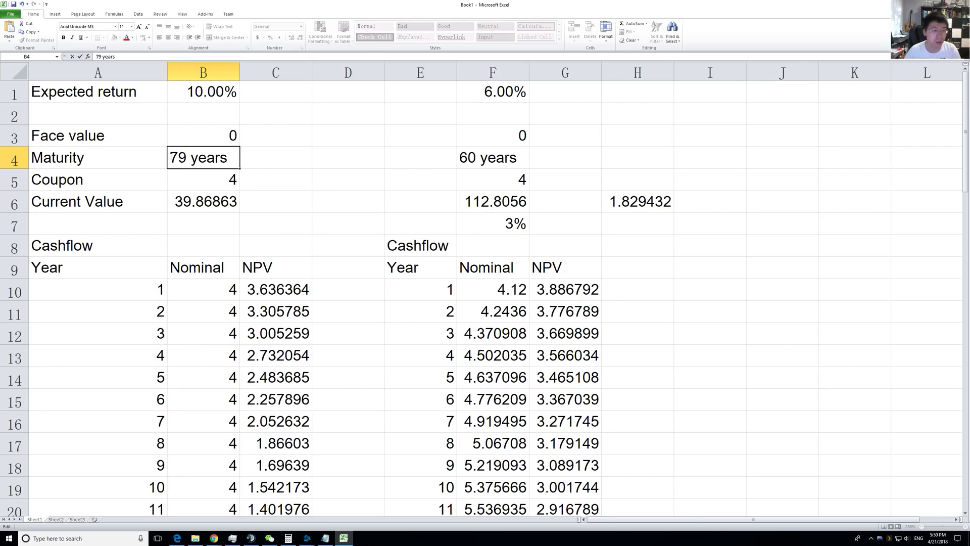
left_click(259, 163)
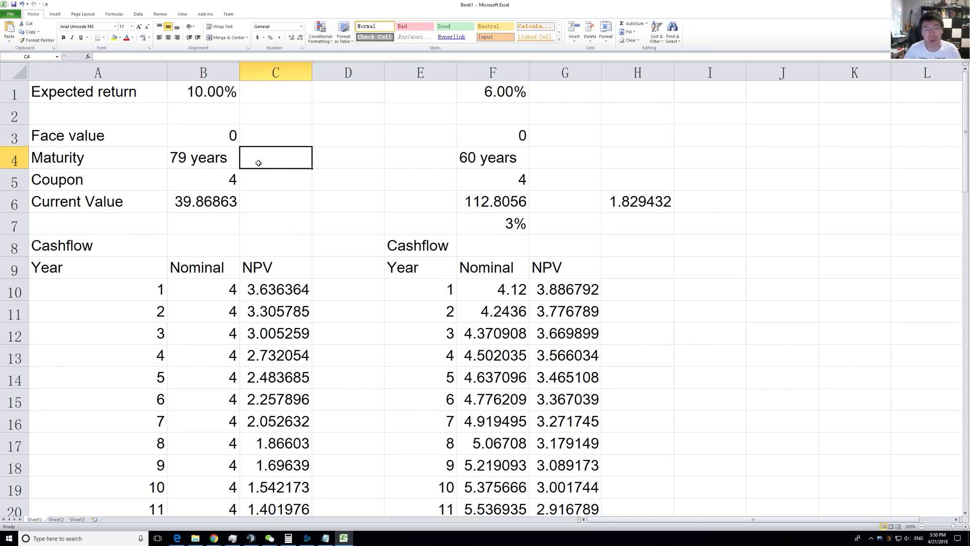
Set the first bond's face value in B3 to 25 and its coupon in B5 to =25*7.625%
left_click(232, 136)
type("25")
key("Tab")
left_click(212, 177)
type("=")
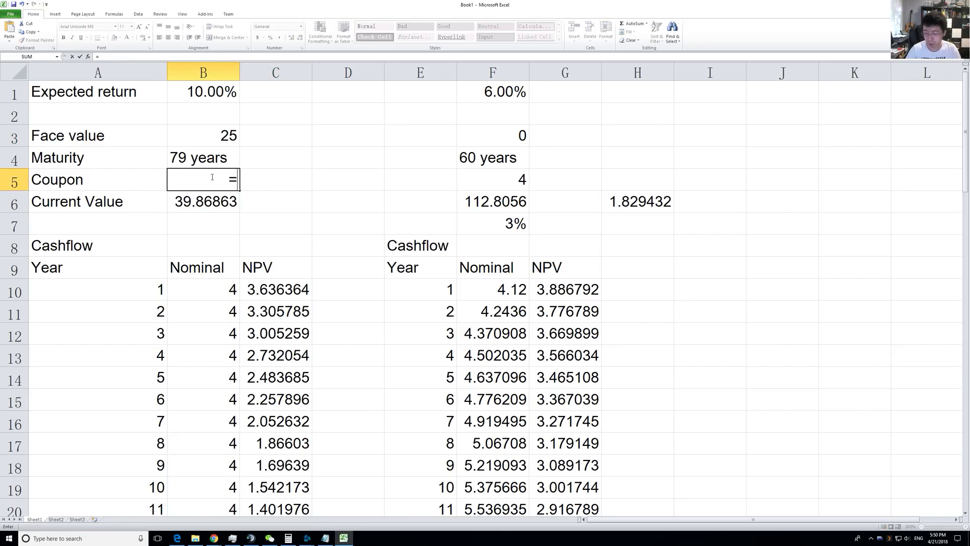
type("25*7.625%")
key("Return")
Extend the first cashflow table's year series in column A from year 60 down to year 79
left_click(205, 223)
scroll(217, 257, "down", 5)
scroll(220, 268, "down", 4)
scroll(221, 266, "up", 6)
scroll(223, 262, "down", 16)
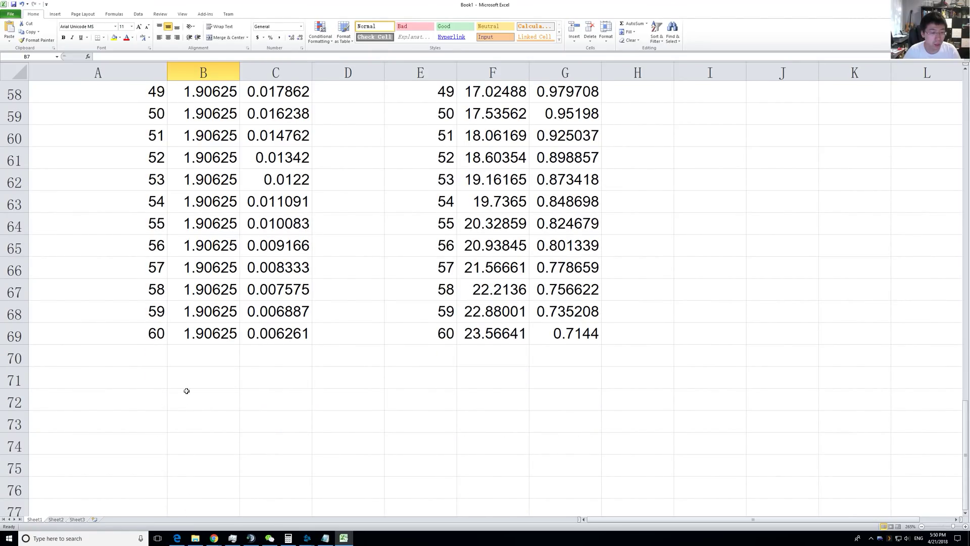
left_click(160, 335)
left_click(189, 333)
left_click(157, 342)
mouse_move(167, 345)
left_mouse_down()
mouse_move(173, 450)
mouse_move(163, 346)
left_mouse_up()
left_click_drag(159, 307, 173, 272)
scroll(174, 303, "up", 7)
Fill the Nominal and NPV formulas from row 69 down to year 79 in row 88
left_click(227, 343)
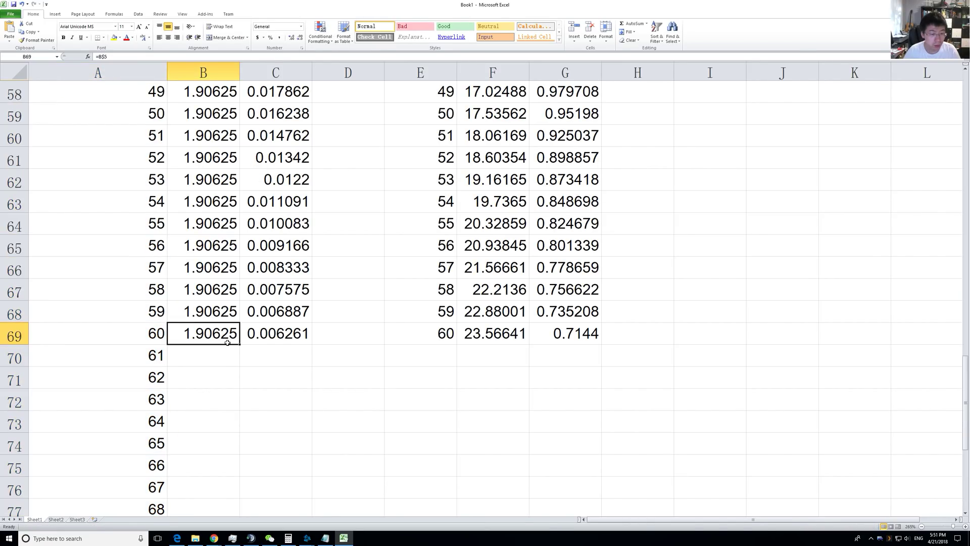
double_click(240, 344)
left_click(311, 344)
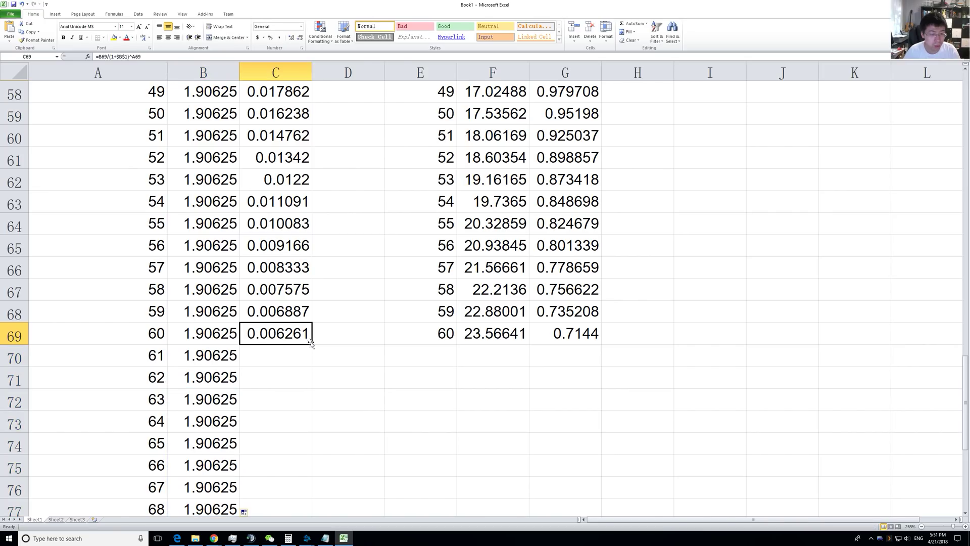
double_click(311, 344)
scroll(294, 355, "down", 7)
Add the face value in B3 to the year 79 nominal cashflow in B88, making the formula =B$5+B$3
left_click(218, 292)
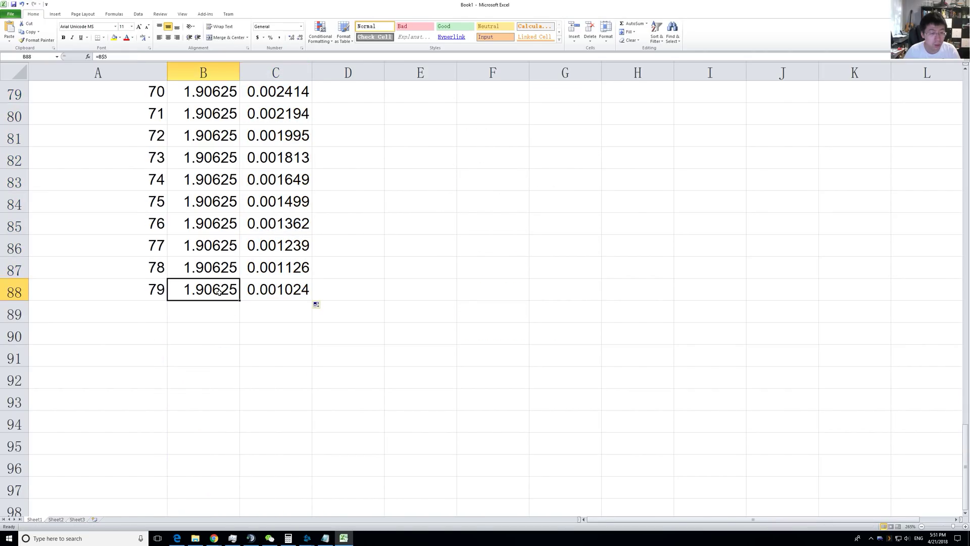
scroll(216, 179, "up", 20)
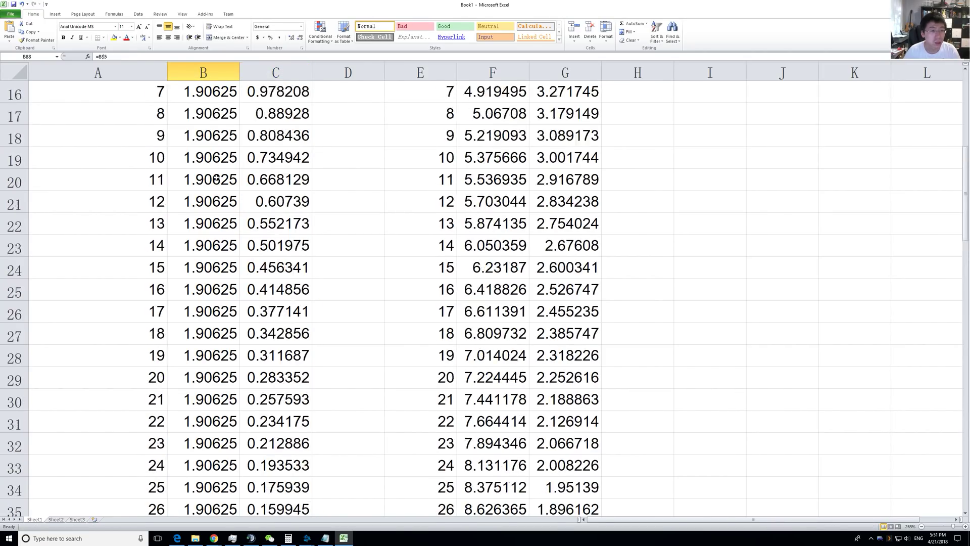
scroll(216, 179, "up", 4)
key("F2")
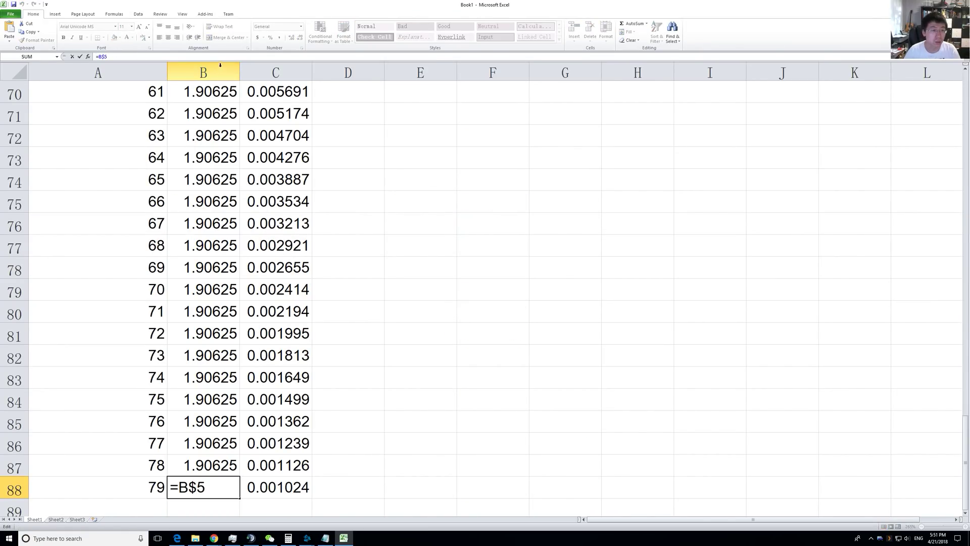
type("+")
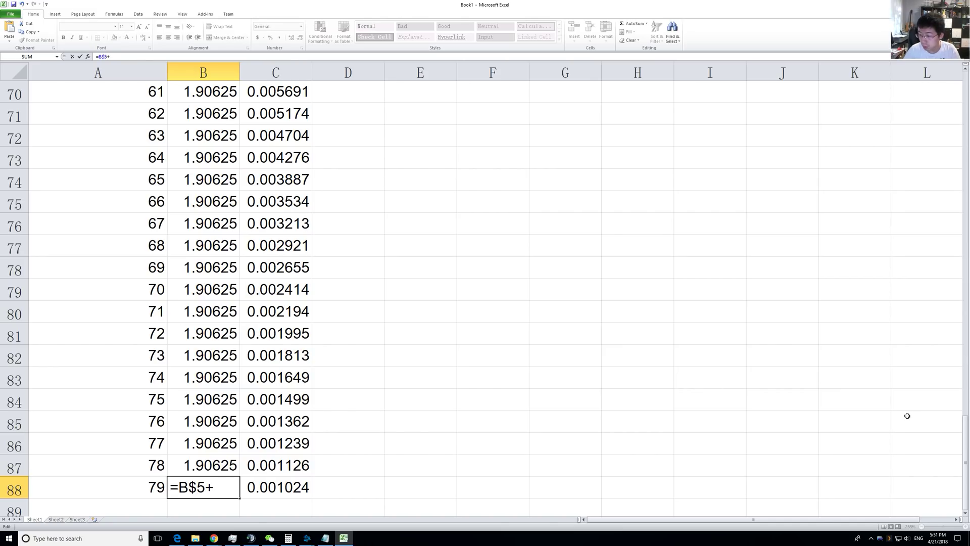
left_click_drag(965, 447, 965, 107)
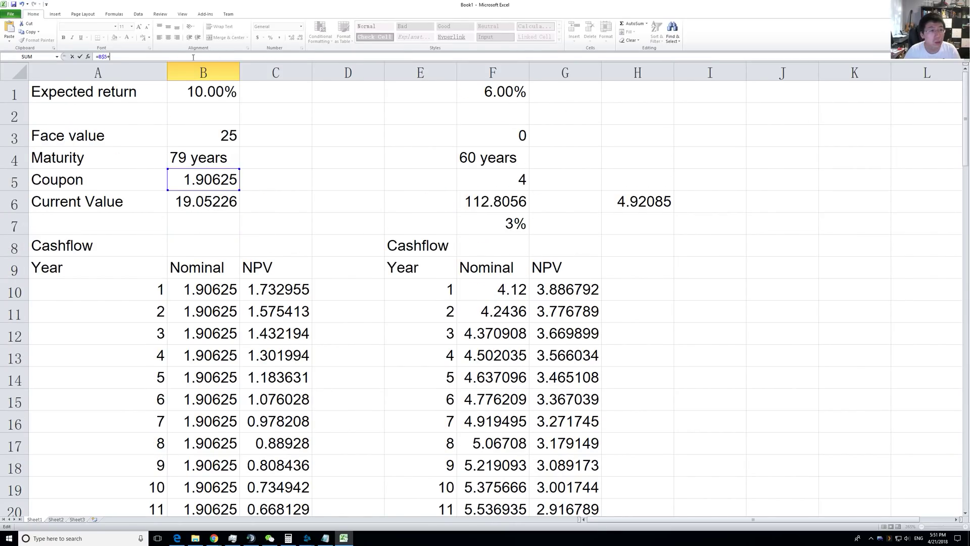
type("B$")
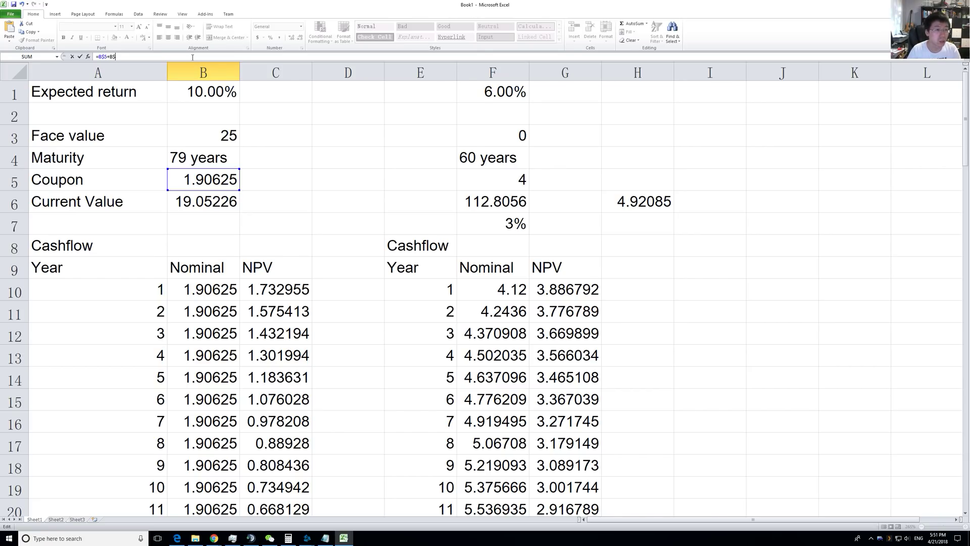
type("2")
key("Return")
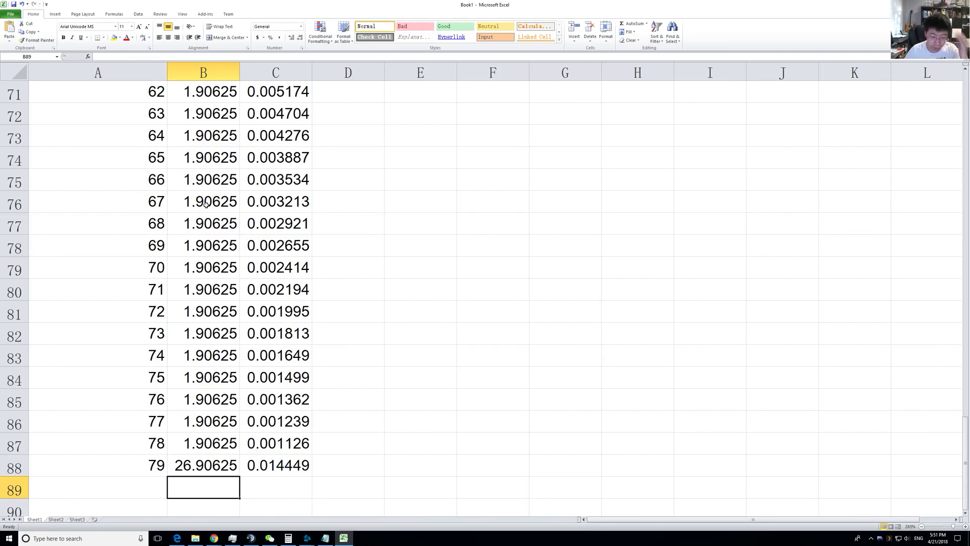
Examine the Current Value in B6 alongside the maturity and expected return of the first bond
scroll(205, 202, "up", 20)
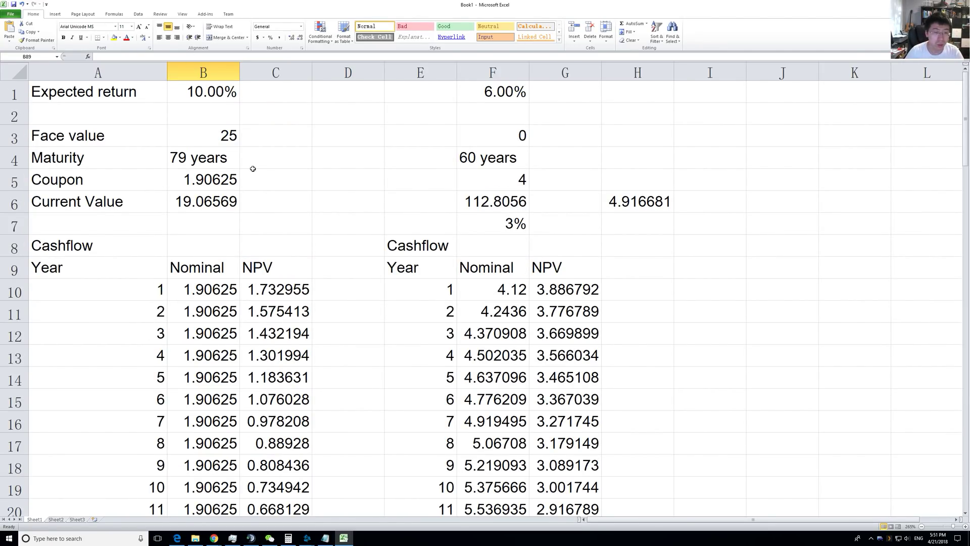
left_click(235, 206)
left_click(229, 113)
left_click(224, 159)
left_click(223, 92)
left_click(235, 207)
left_click(299, 202)
left_click(231, 201)
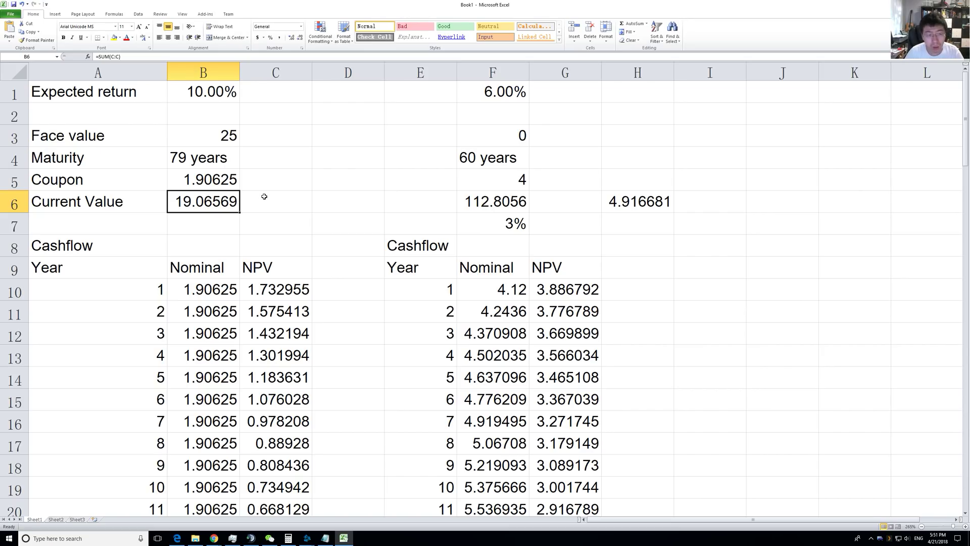
Set the first bond's expected return in B1 to 8%
left_click(195, 92)
double_click(195, 92)
left_click_drag(195, 93, 224, 92)
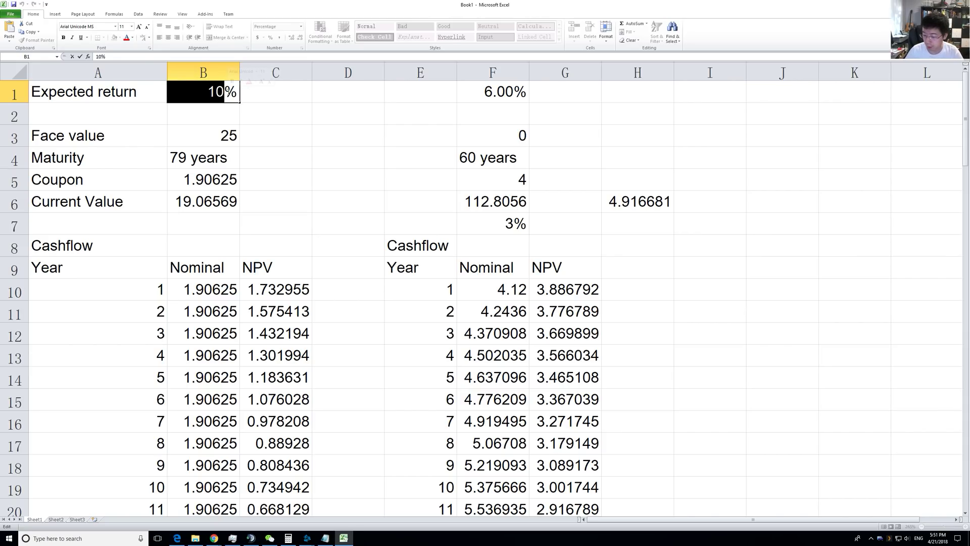
type("8")
key("Return")
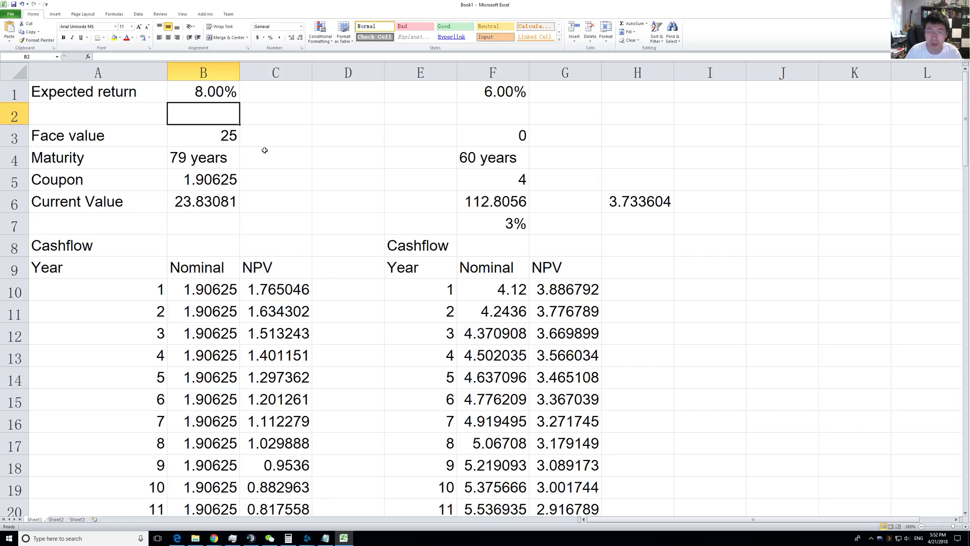
Set the first bond's expected return in B1 to 7.625%, matching the coupon rate
double_click(217, 91)
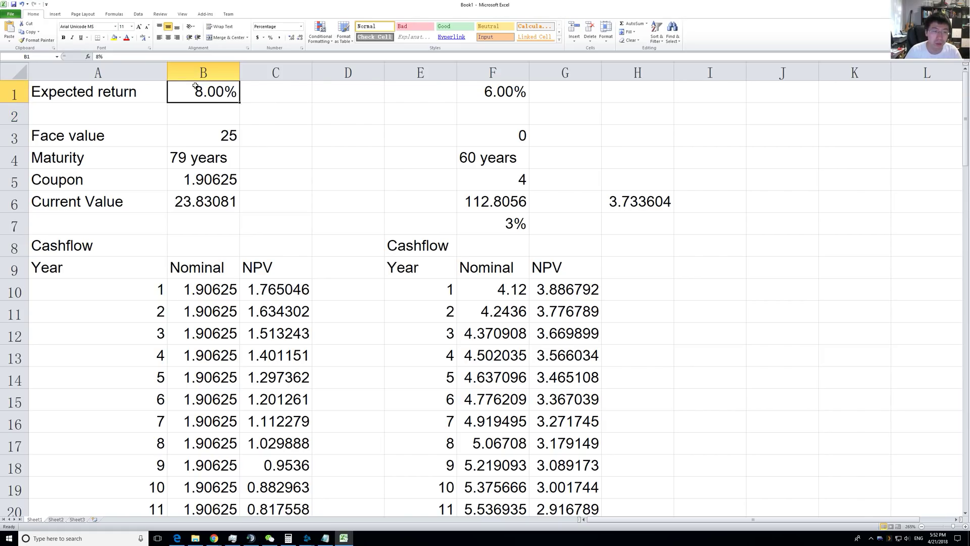
double_click(217, 92)
type("7.6")
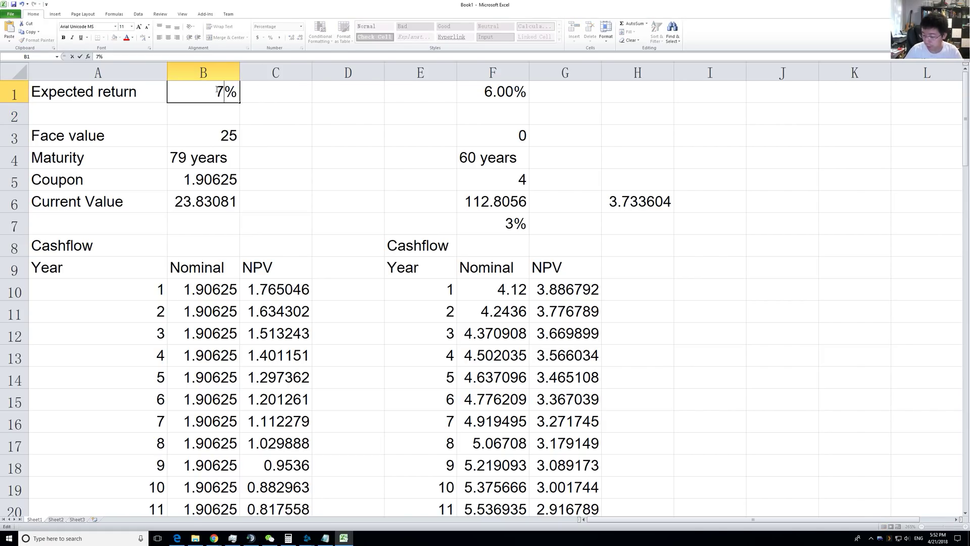
type("25")
key("Return")
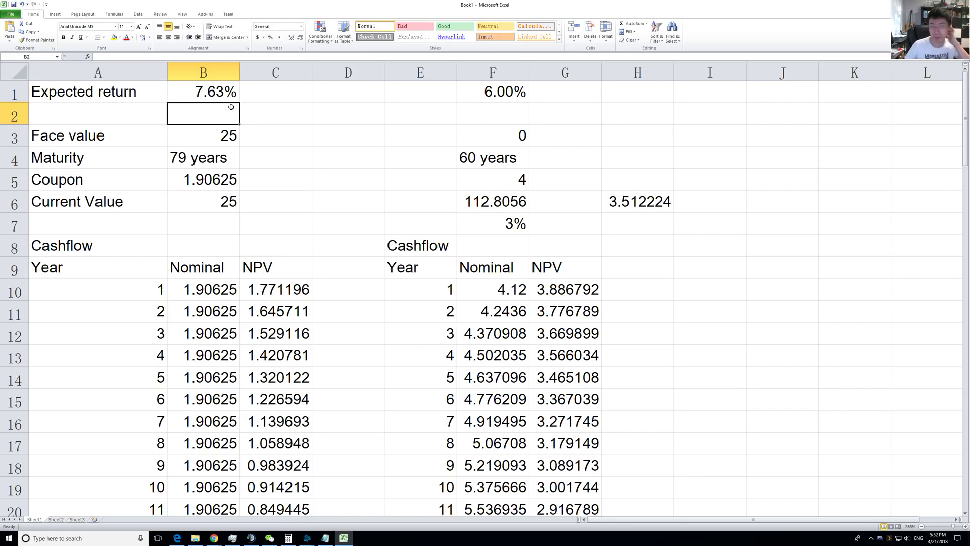
Restore the first bond's expected return in B1 to 10%
left_click(192, 96)
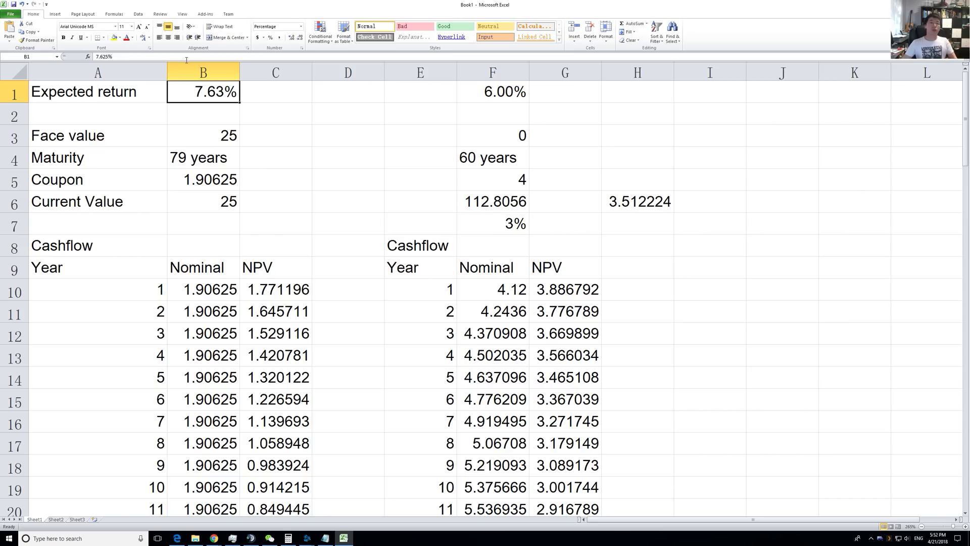
type("10%")
key("Return")
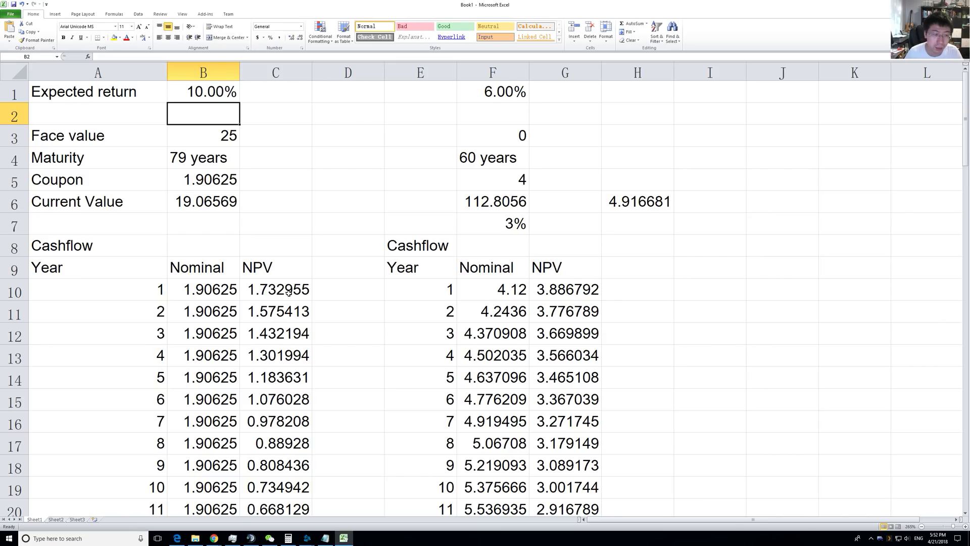
left_click_drag(288, 292, 292, 479)
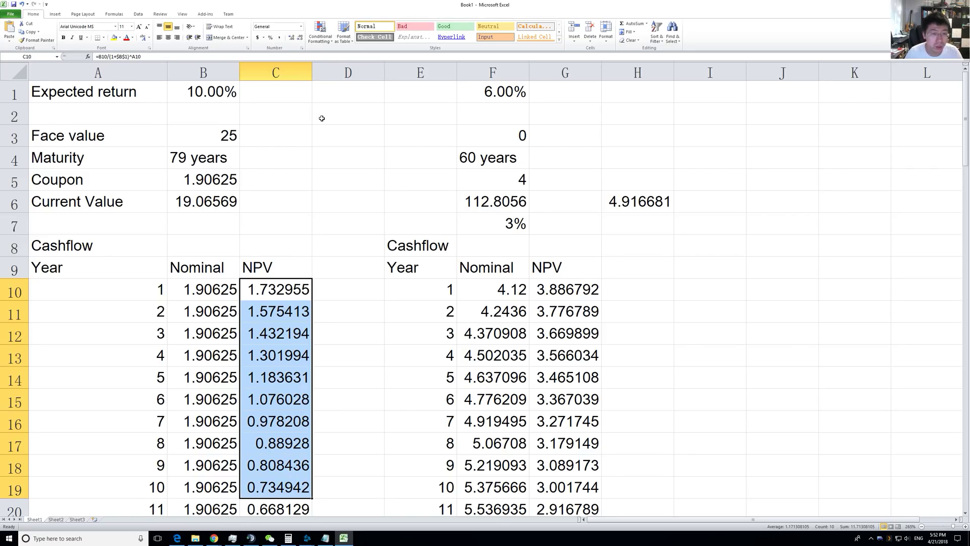
left_click(327, 95)
key("BackSpace")
left_click(295, 100)
left_click(98, 223)
key("BackSpace")
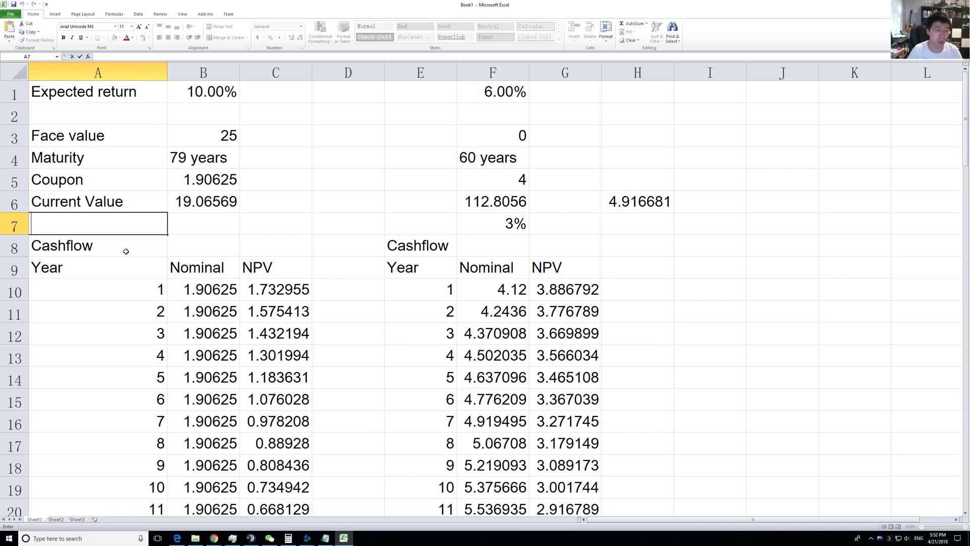
key("Escape")
Limit the first bond's Current Value in B6 to the first ten years of NPV with =SUM(C10:C19)
left_click(221, 201)
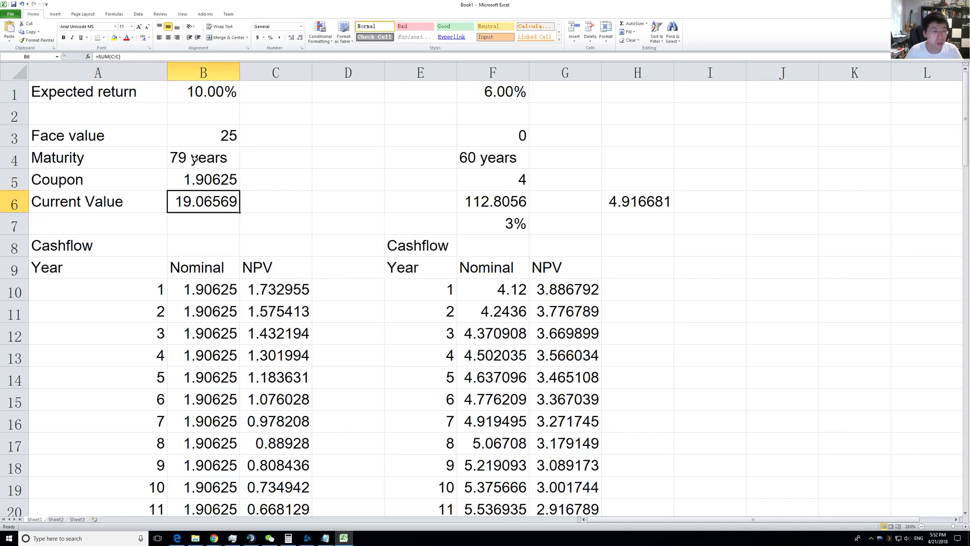
left_click(136, 57)
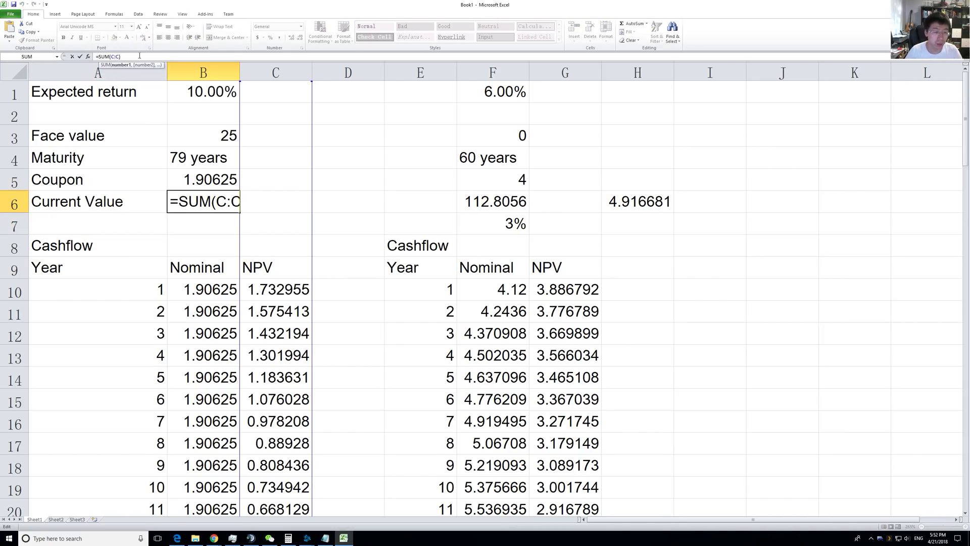
key("BackSpace")
key("BackSpace")
type("1")
key("BackSpace")
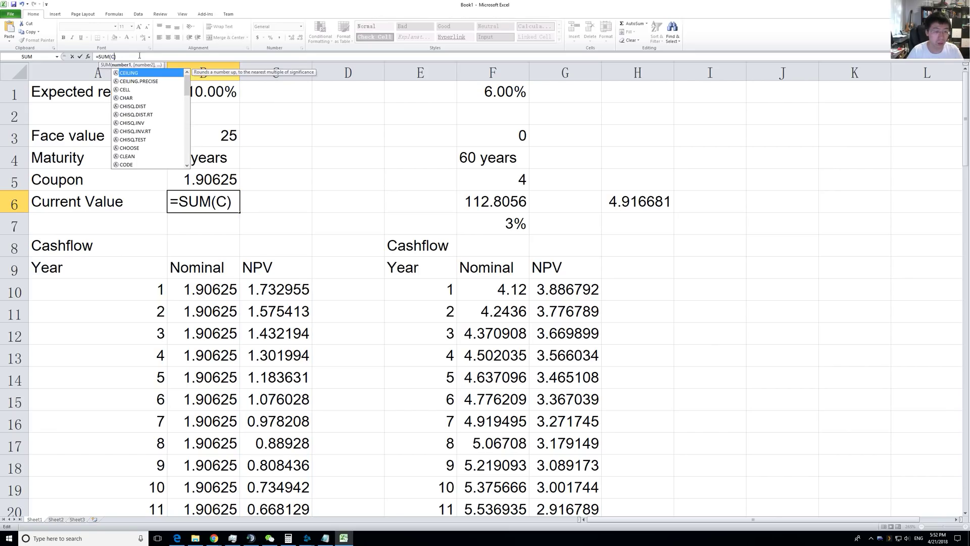
type("10:")
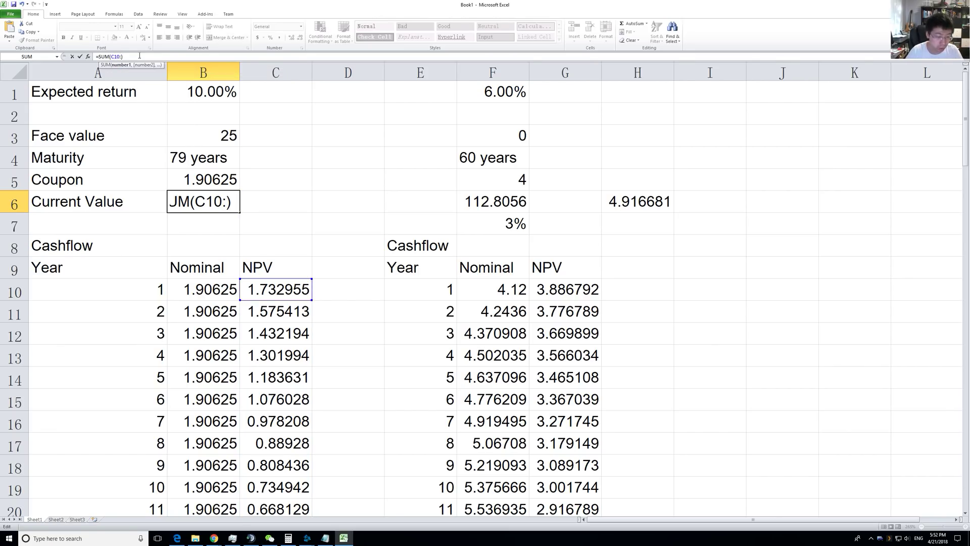
type("C19")
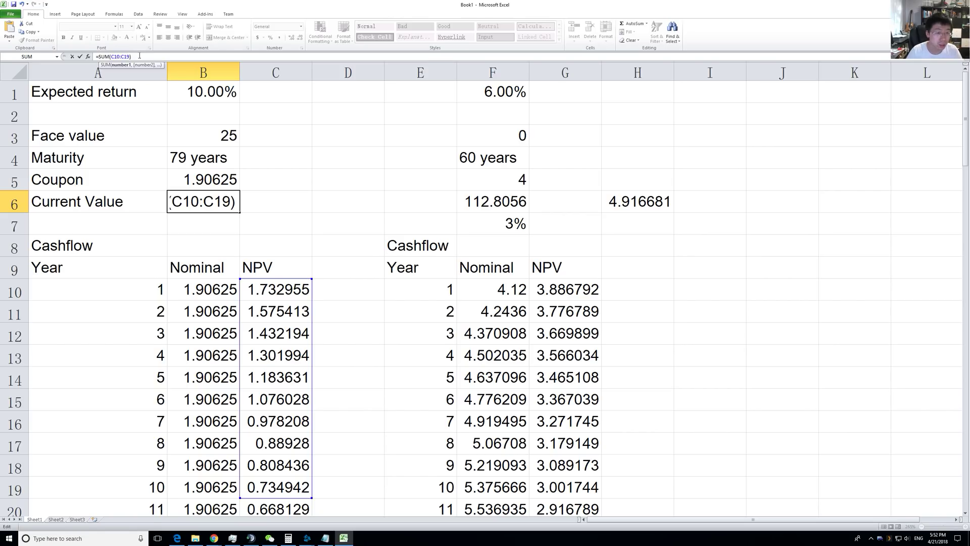
key("Return")
key("Up")
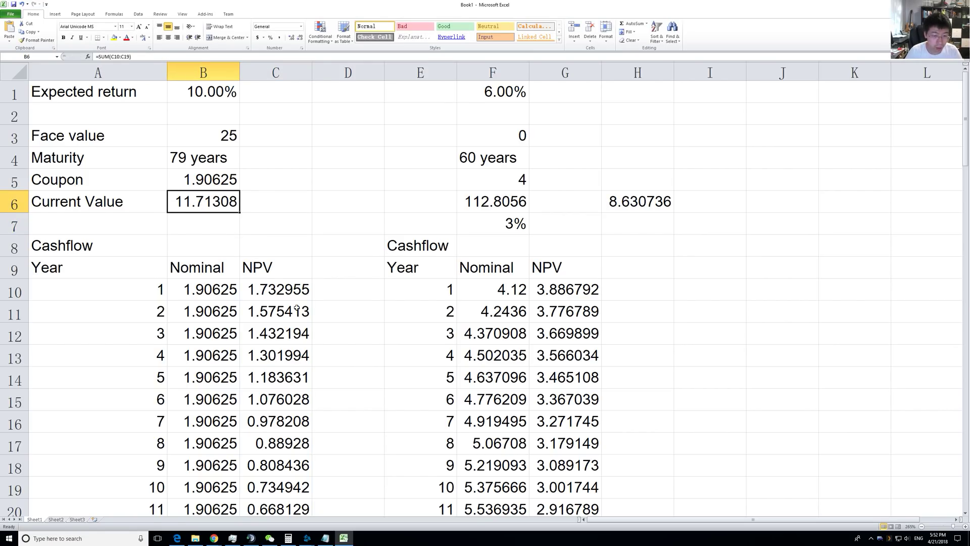
double_click(203, 193)
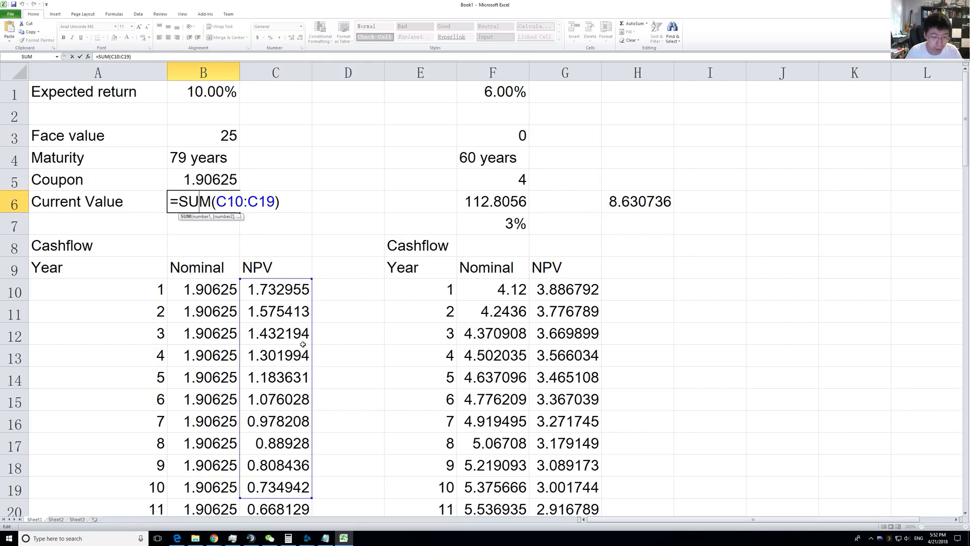
key("Escape")
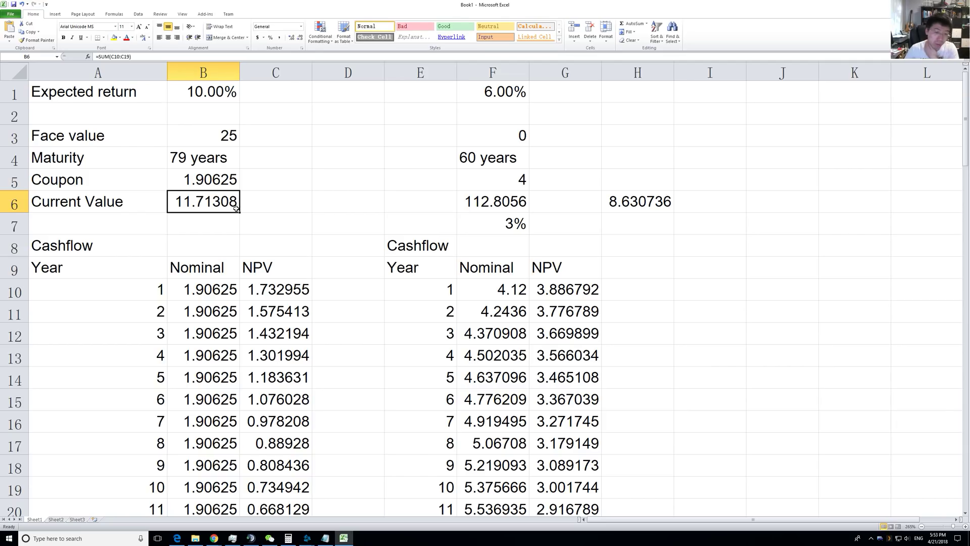
left_click(285, 487)
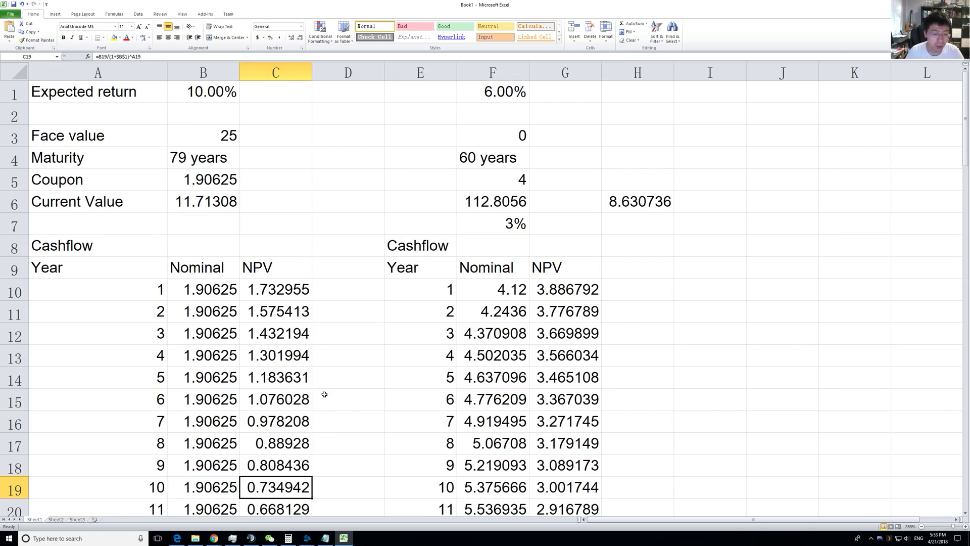
left_click(212, 202)
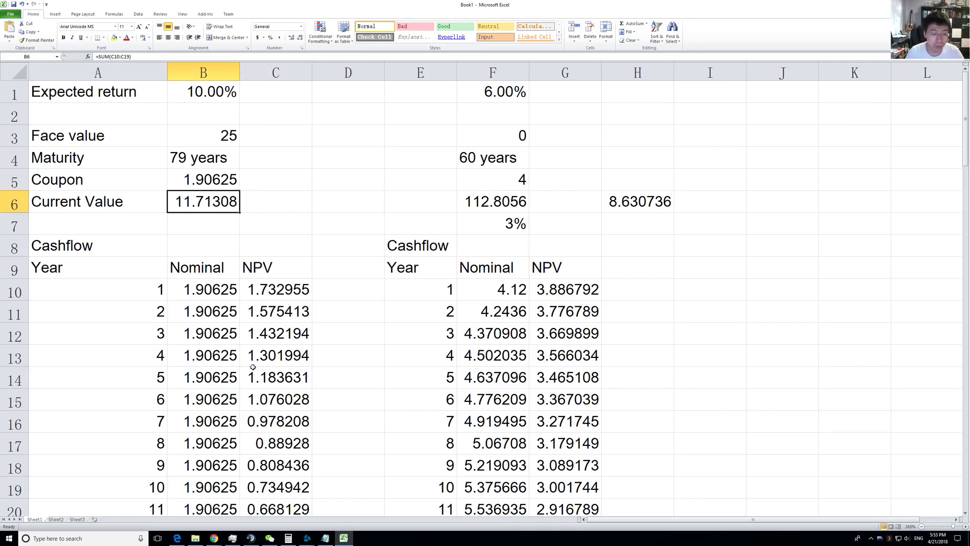
left_click(252, 488)
left_click(209, 59)
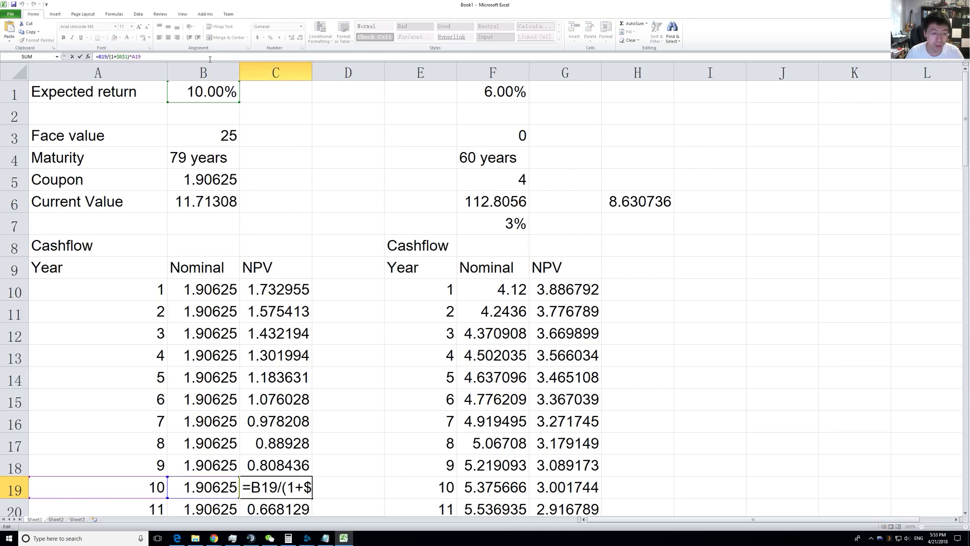
type("+")
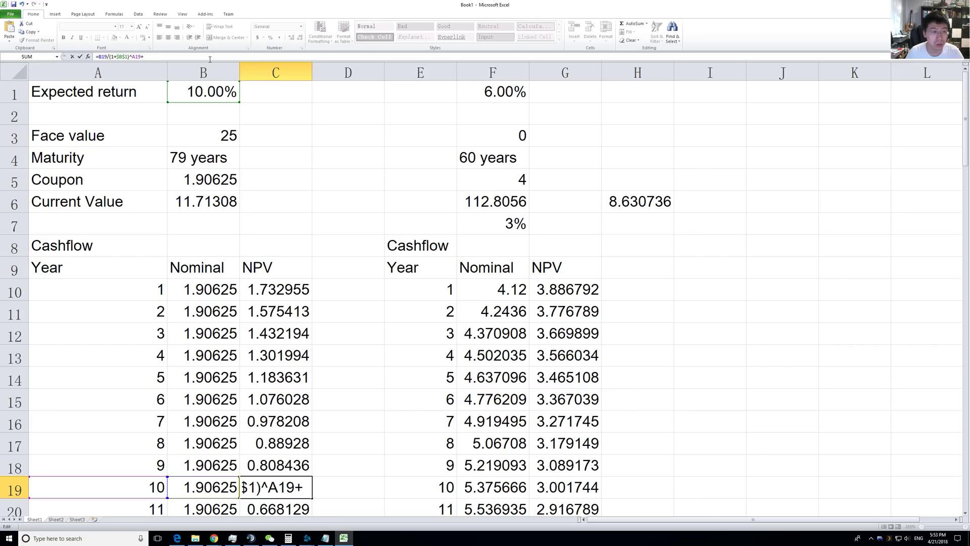
key("Escape")
Add a 12.5 payout to the first bond's year-10 nominal cashflow by changing B19 to =B$5+12.5
left_click(198, 490)
left_click_drag(154, 495, 209, 491)
left_click(209, 491)
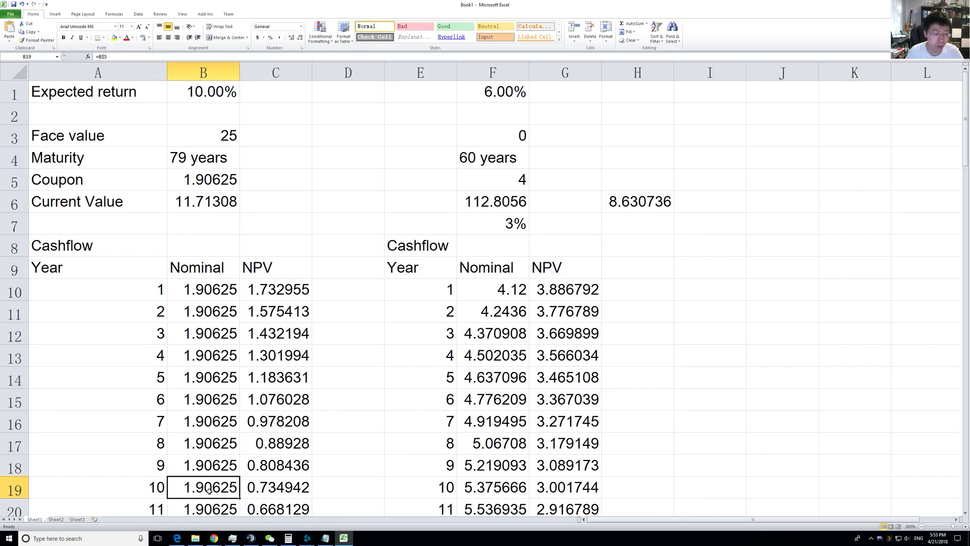
left_click(139, 492)
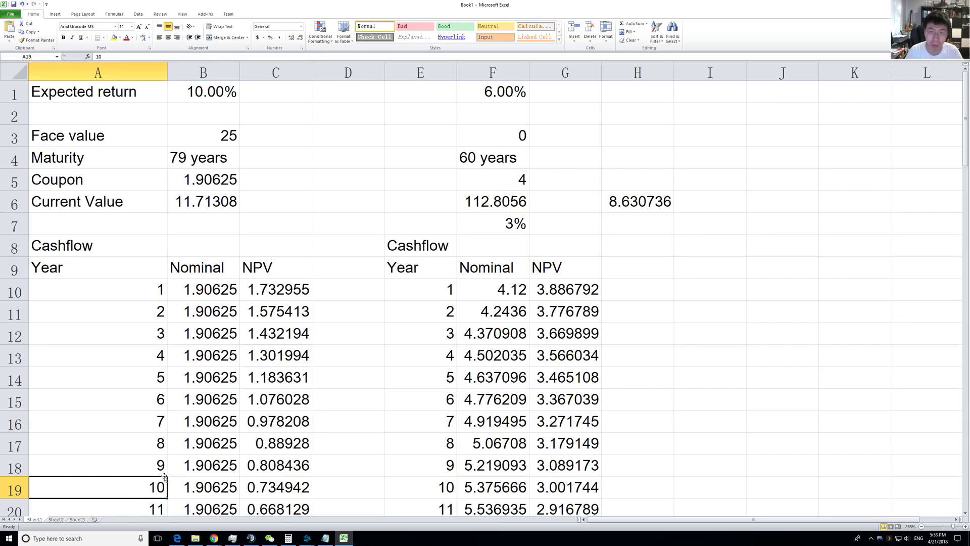
left_click(209, 482)
left_click(216, 54)
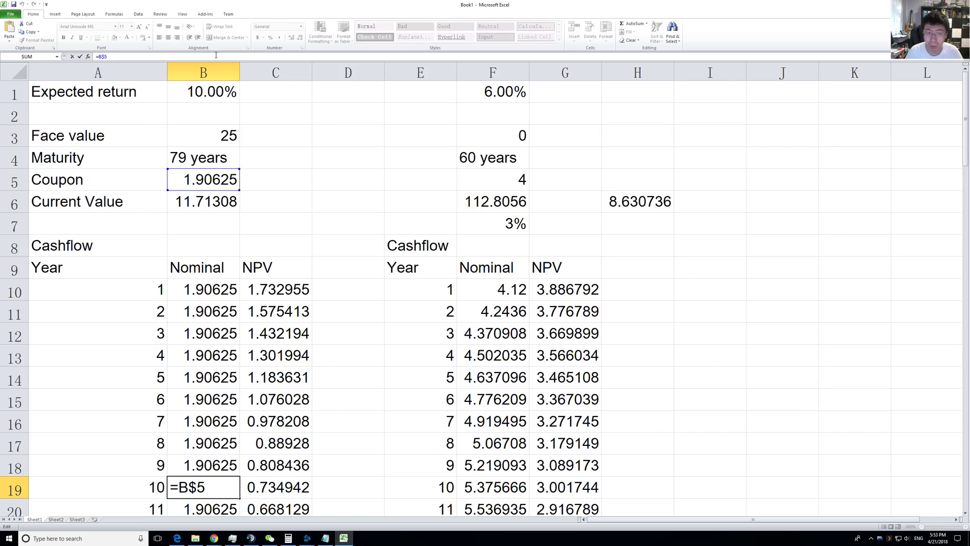
type("+")
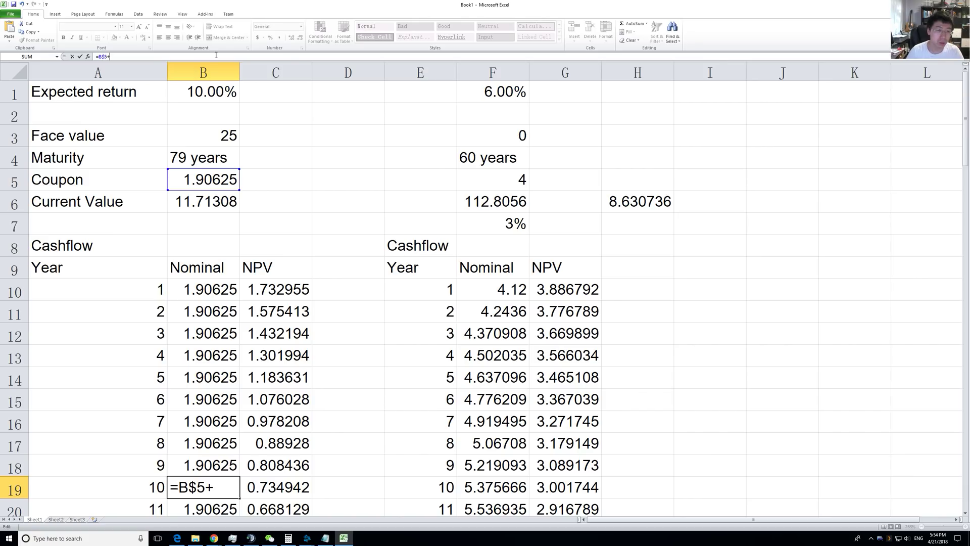
type("12.25")
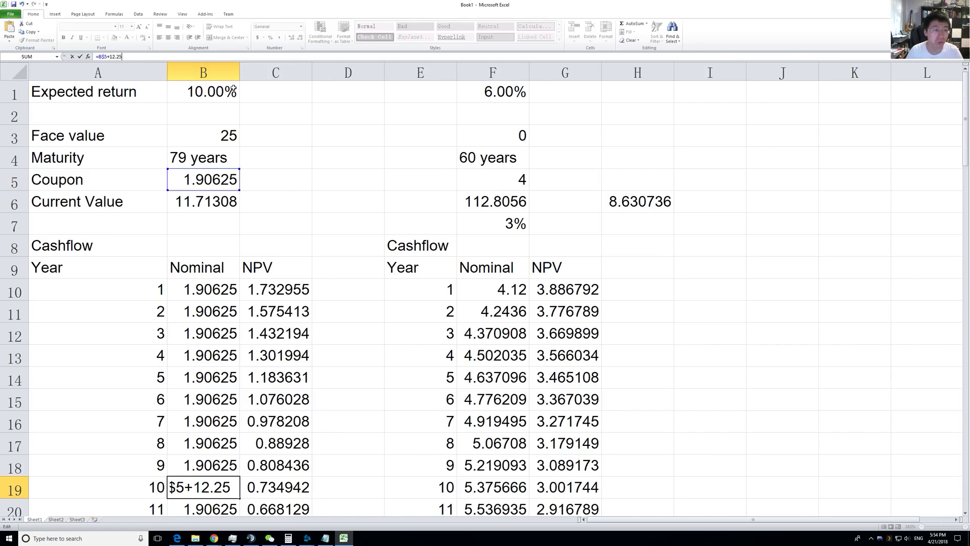
key("BackSpace")
key("BackSpace")
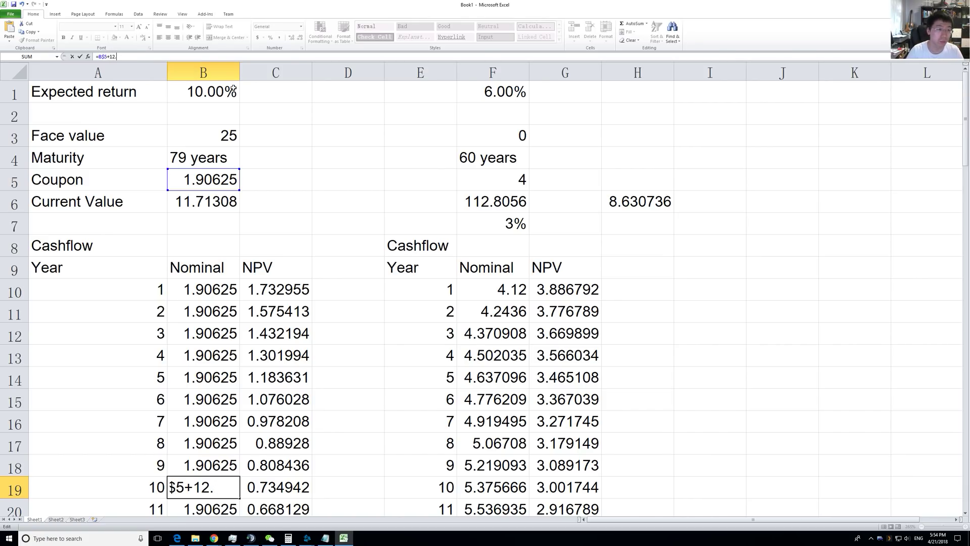
type("5")
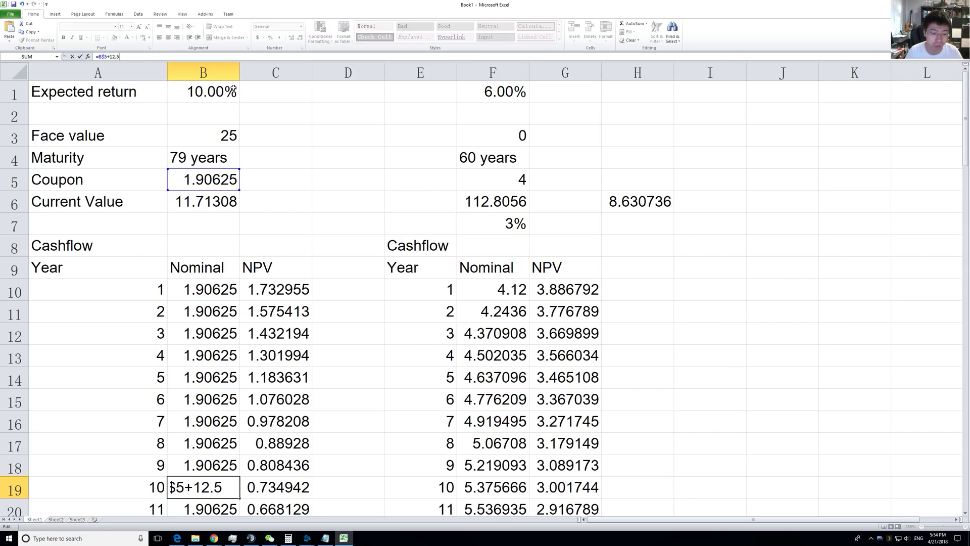
key("Return")
Review the ten-year NPVs in C10:C19 and the Current Value, and undo the 12.5 addition in B19
scroll(271, 444, "up", 1)
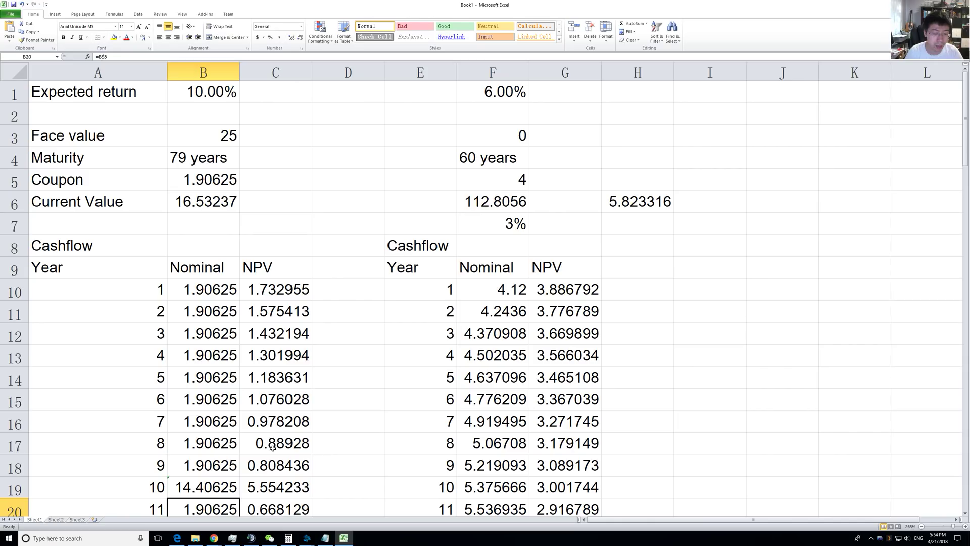
left_click(279, 502)
left_click_drag(278, 489, 303, 290)
left_click(182, 207)
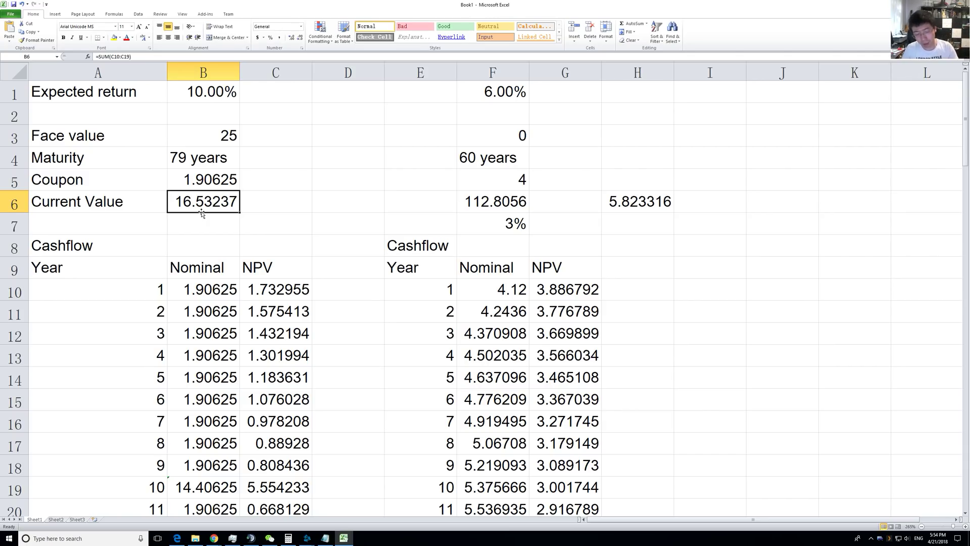
left_click(216, 486)
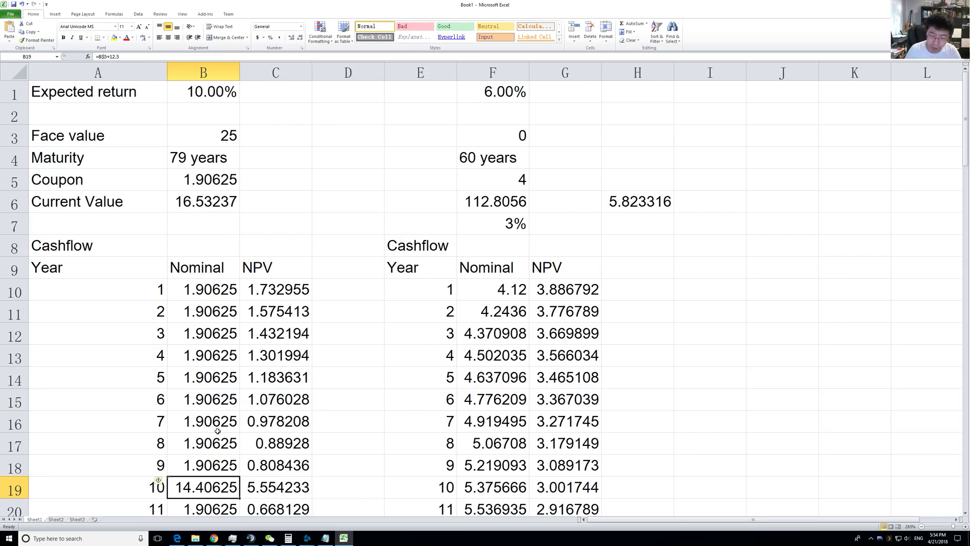
key("ctrl+z")
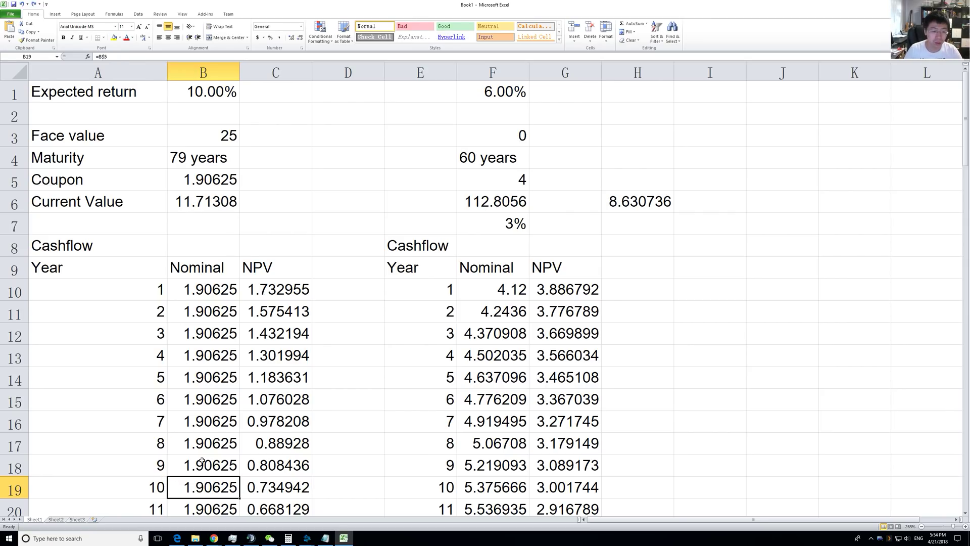
Add a 12.5 payout to the first bond's year-5 nominal cashflow by changing B14 to =B$5+12.5
left_click(207, 378)
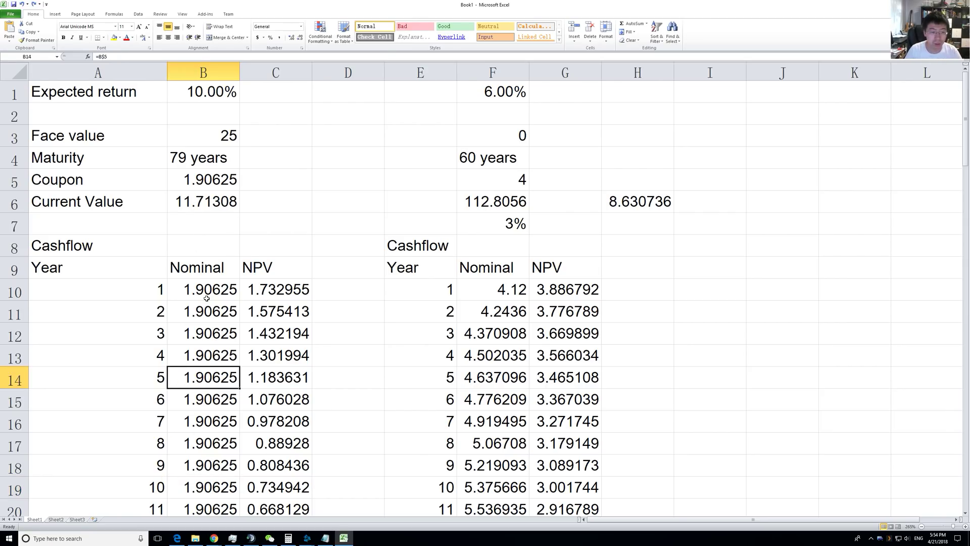
double_click(222, 376)
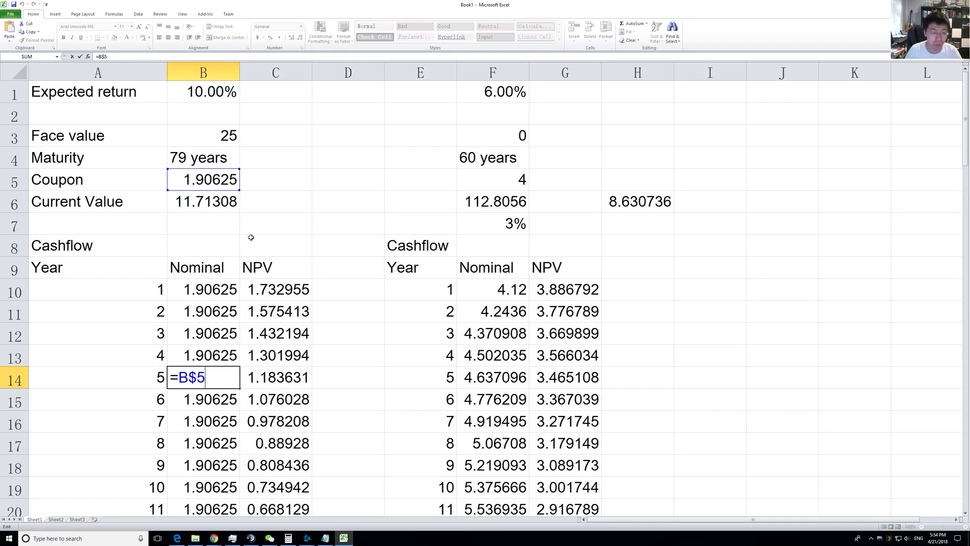
left_click(225, 59)
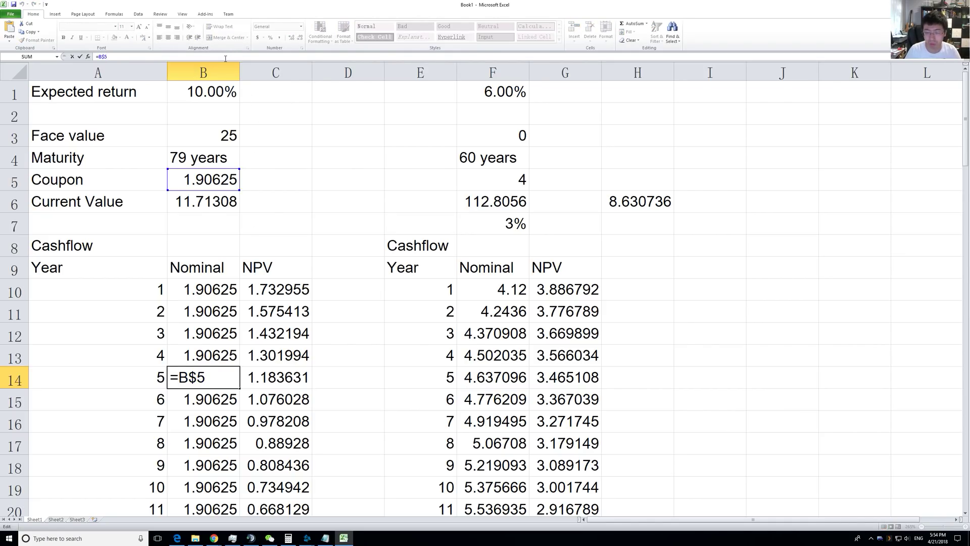
type("+")
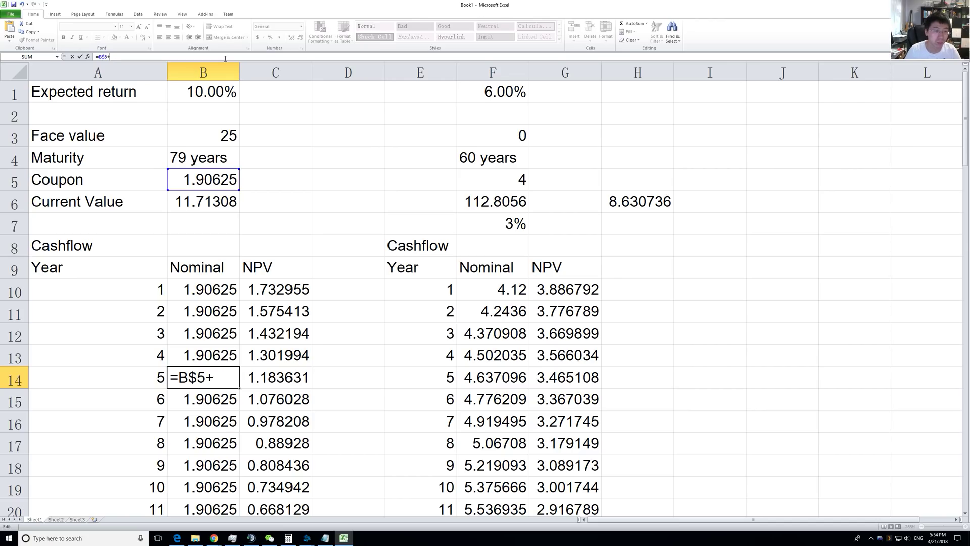
type("12.5")
key("Return")
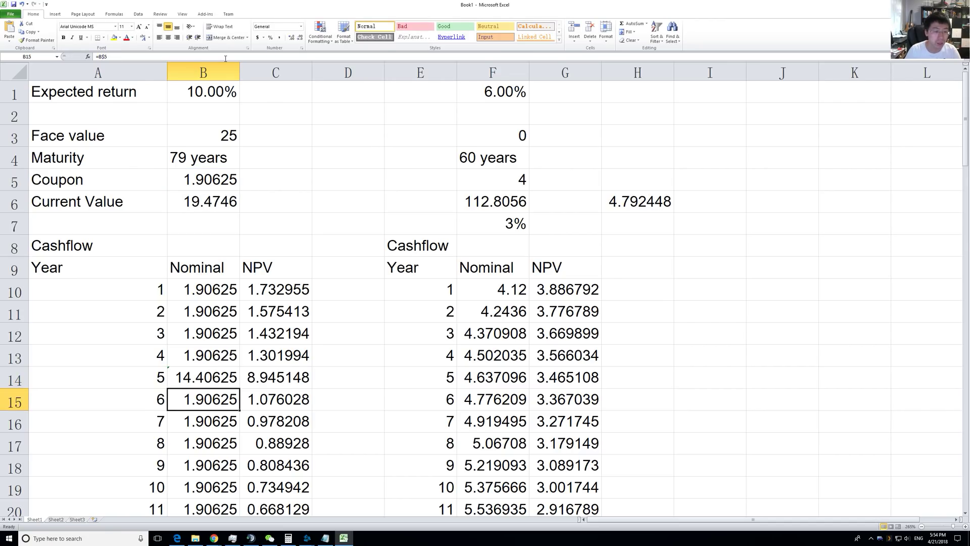
Shorten the Current Value sum in B6 to the first five years with =SUM(C10:C14)
left_click(234, 199)
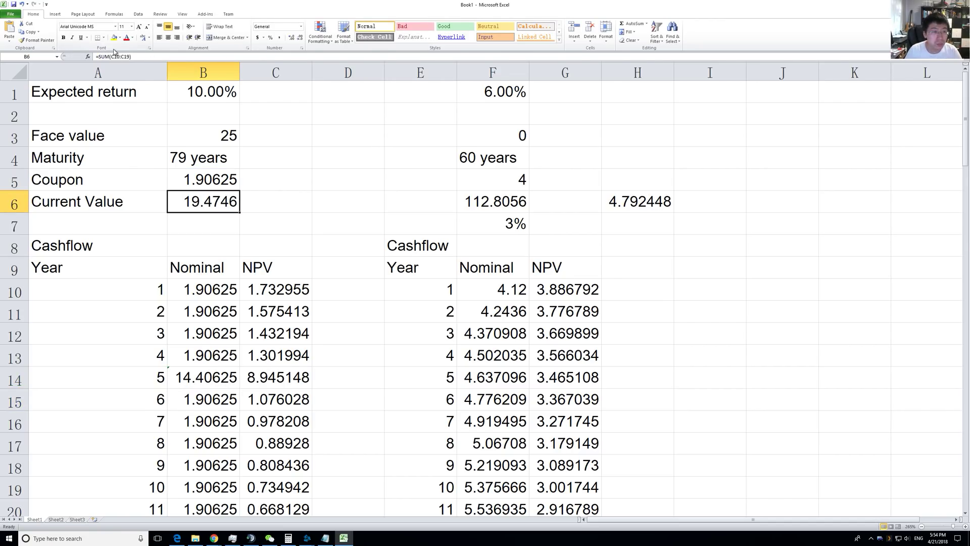
left_click(128, 57)
left_click_drag(128, 57, 160, 50)
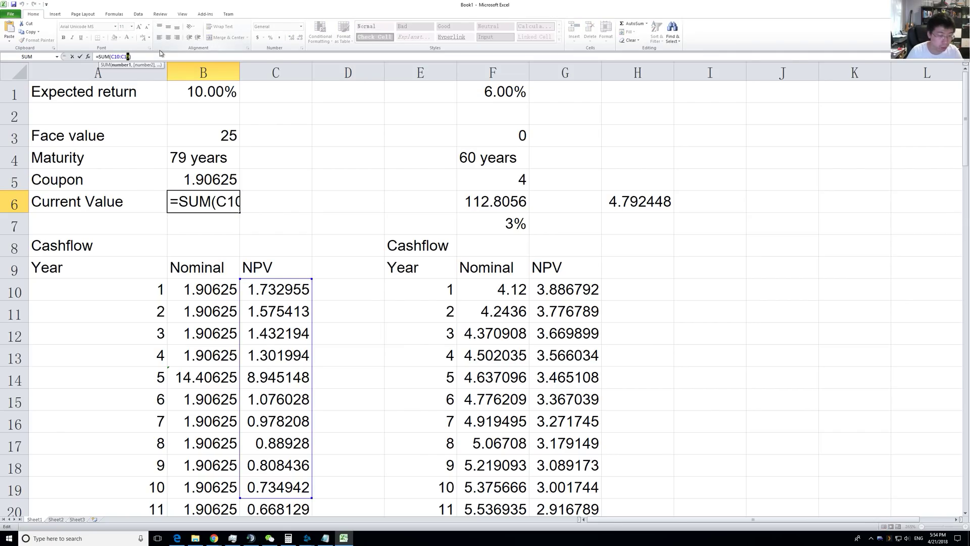
key("BackSpace")
key("BackSpace")
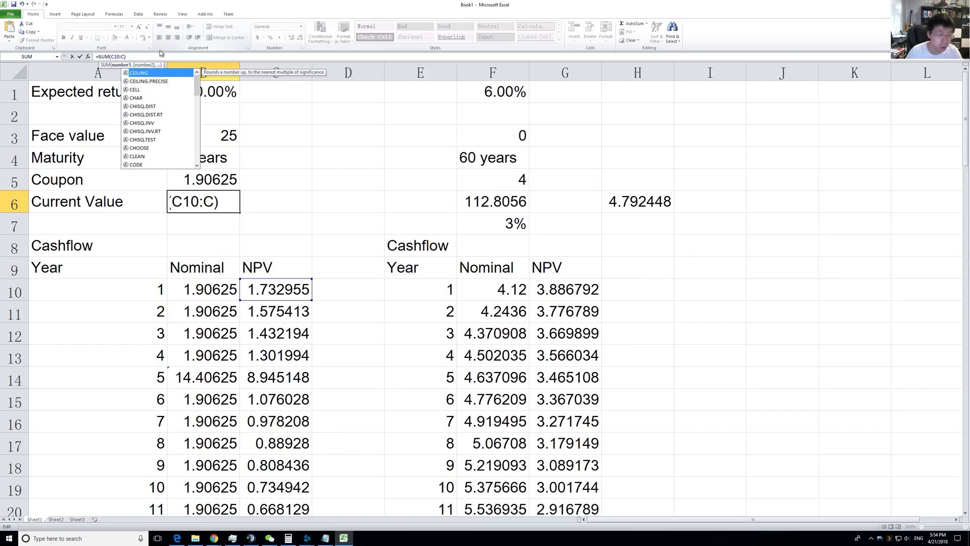
type("1")
key("Return")
left_click(228, 205)
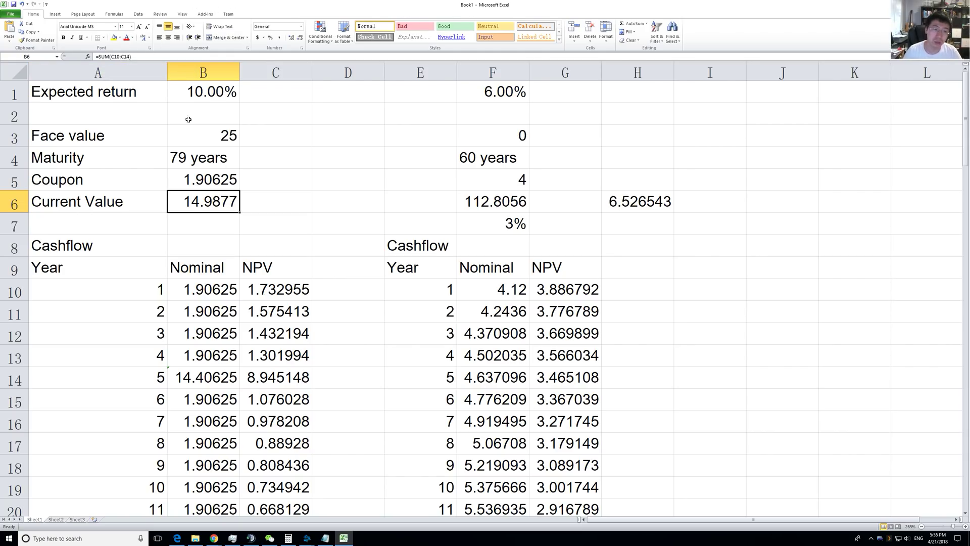
Reduce the year-5 payout to 5 by changing B14 to =B$5+5, and check the Current Value in B6
left_click(230, 383)
left_click(125, 57)
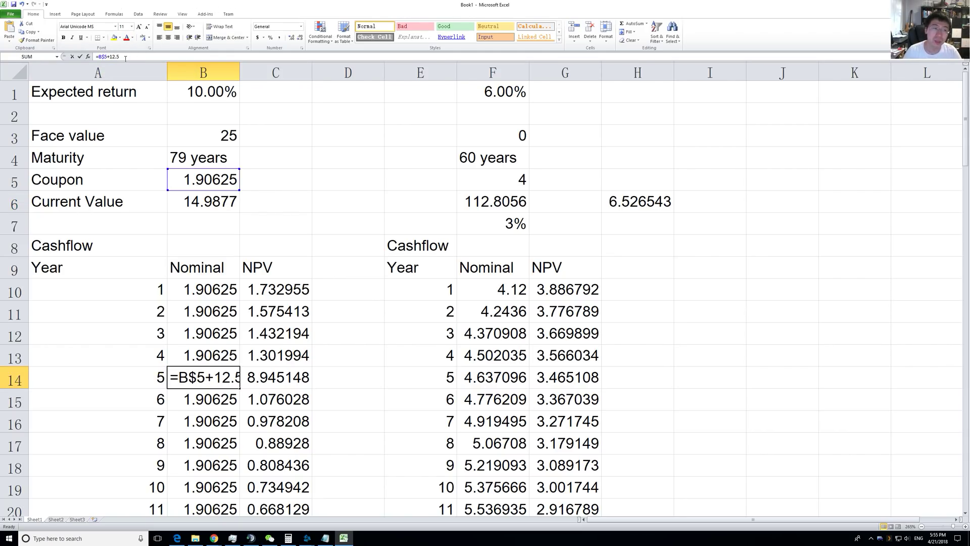
key("BackSpace")
key("BackSpace")
key("BackSpace")
key("BackSpace")
type("5")
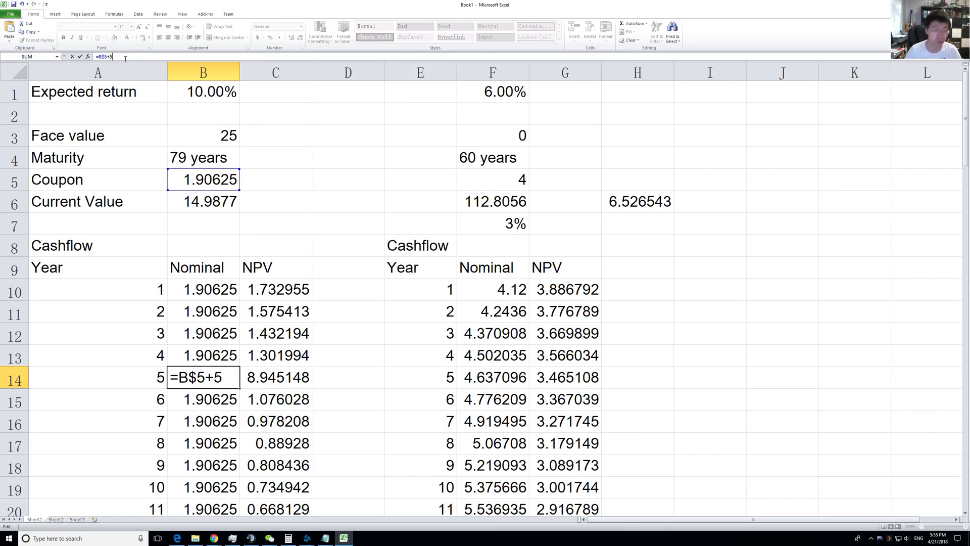
key("Return")
left_click(197, 188)
left_click(206, 208)
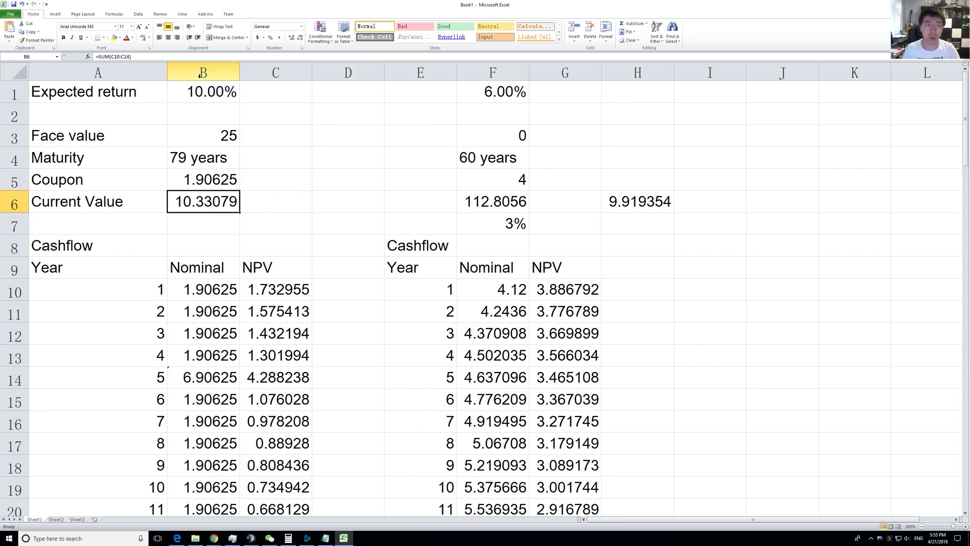
Raise the year-5 payout to 12.5 by changing B14 to =B$5+12.5, and check its NPV in C14
left_click(200, 58)
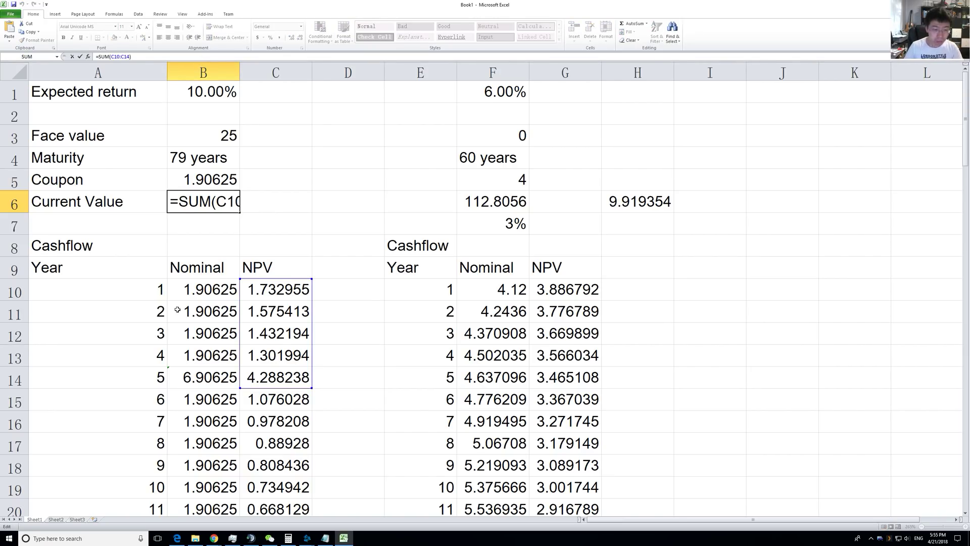
left_click(203, 377)
left_click(205, 58)
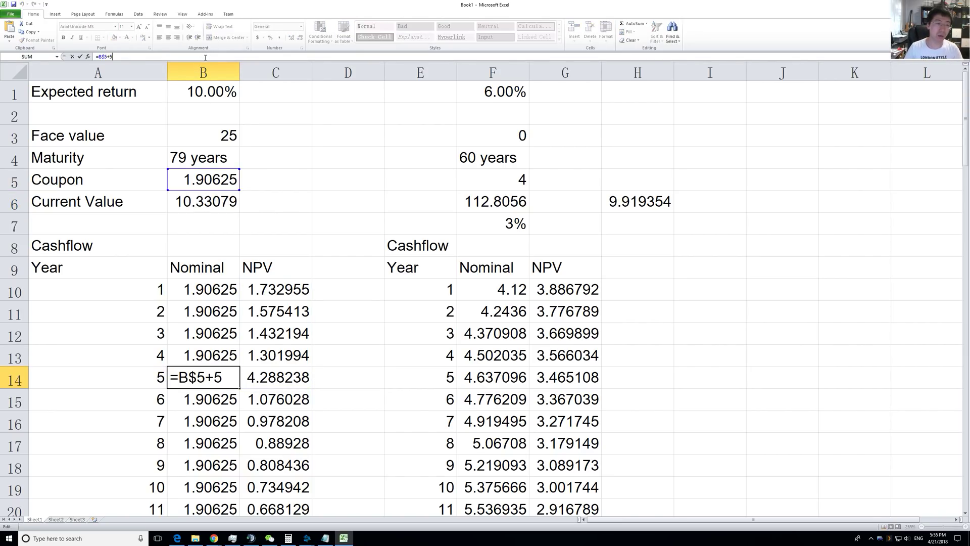
key("BackSpace")
type("12.5")
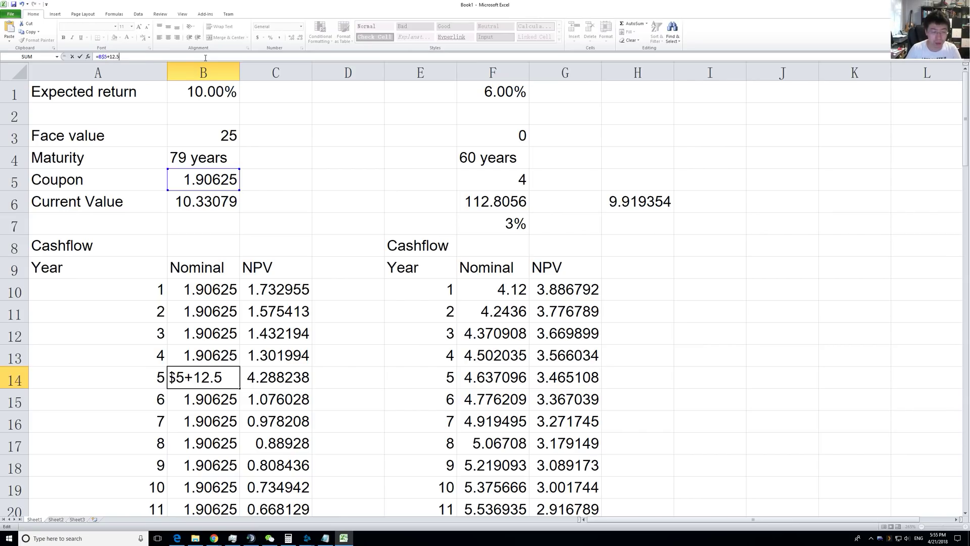
key("Return")
left_click(226, 378)
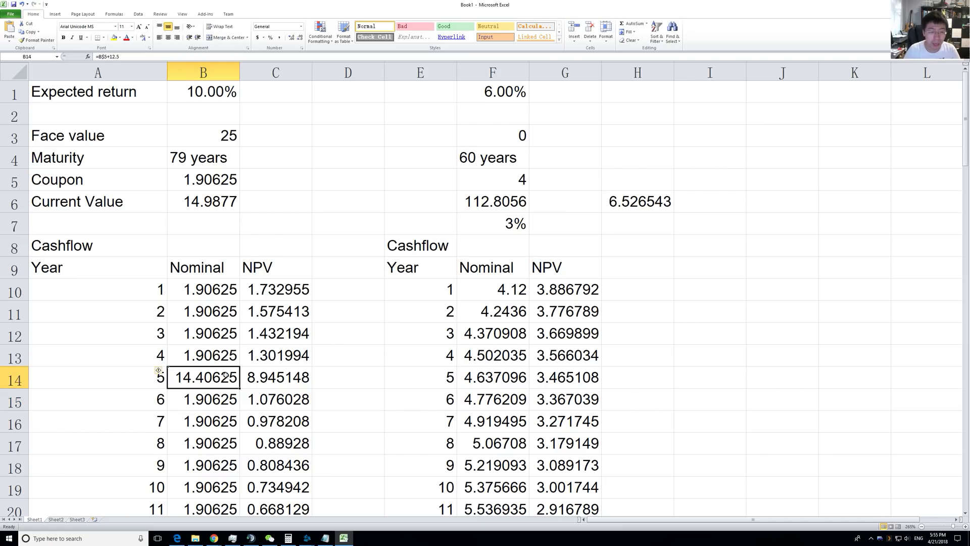
left_click(267, 373)
left_click(216, 383)
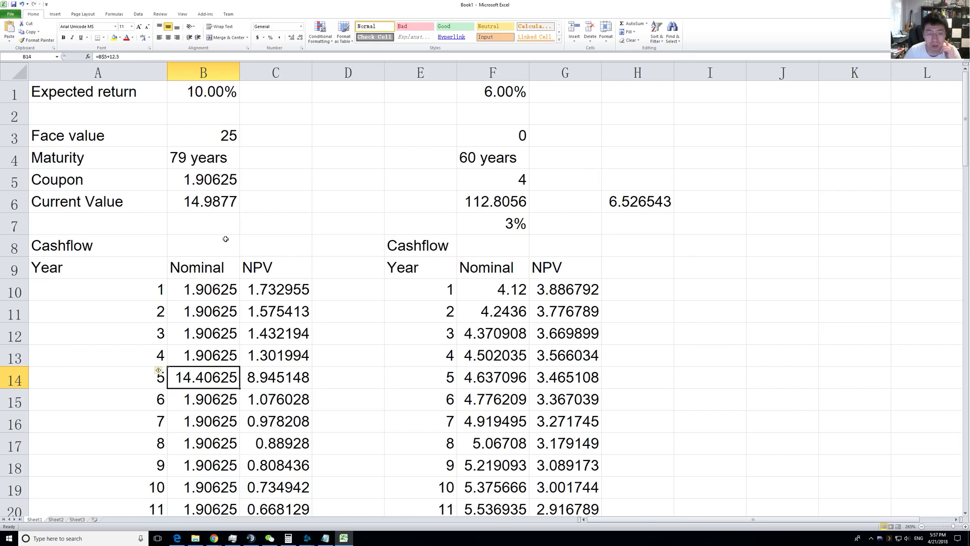
Switch to Chrome and look up the current KTP price on the CNN Money quote page
mouse_move(214, 537)
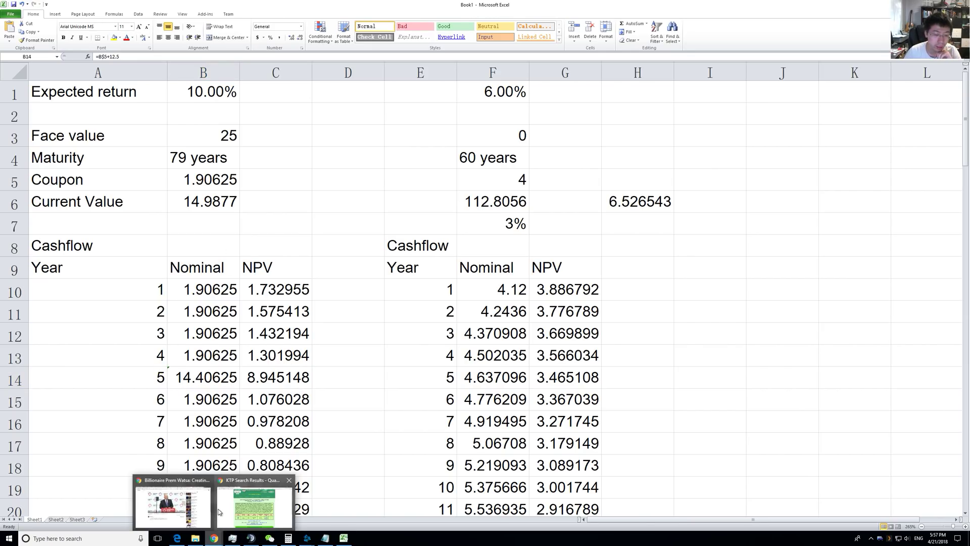
left_click(242, 498)
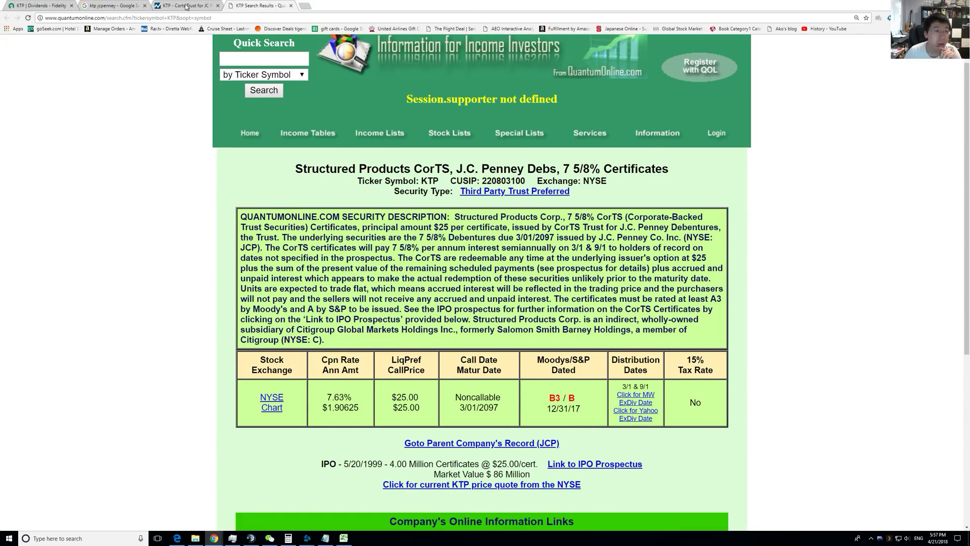
left_click(211, 7)
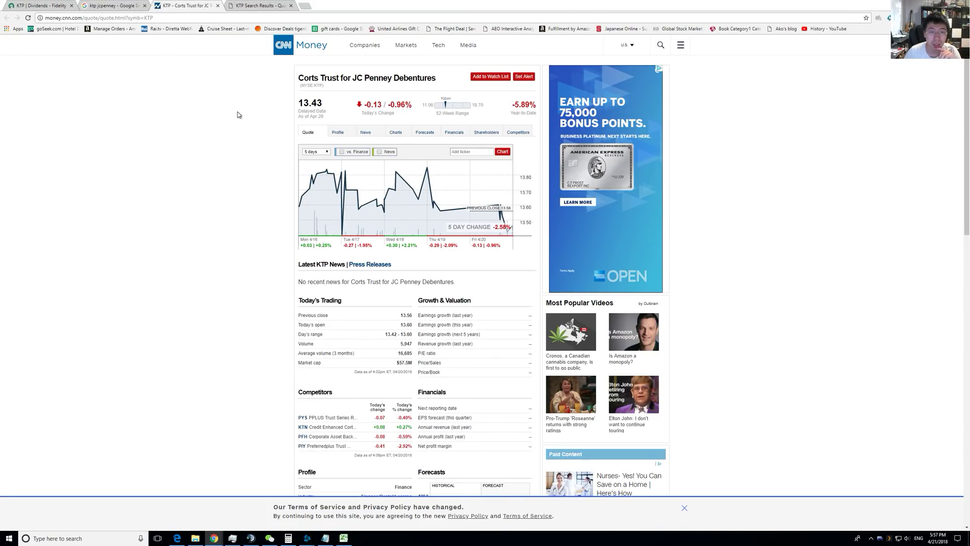
double_click(303, 105)
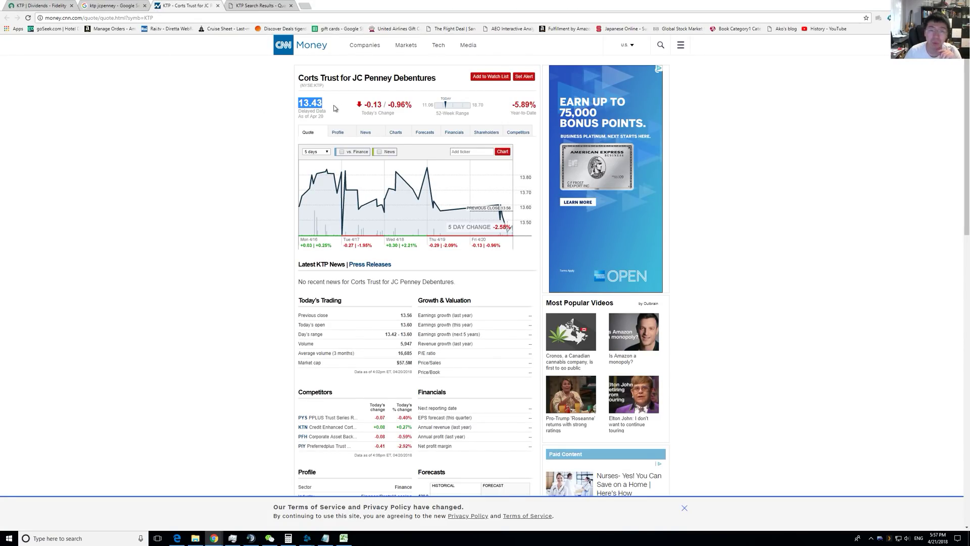
Return to Excel and review the expected return, Current Value and year-5 cashflow against the market price
key("alt+Tab")
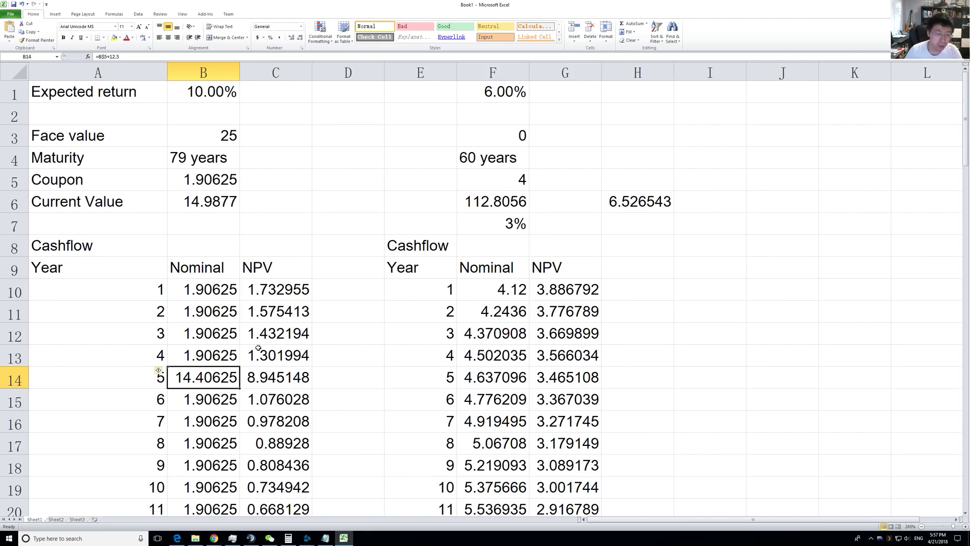
left_click(257, 369)
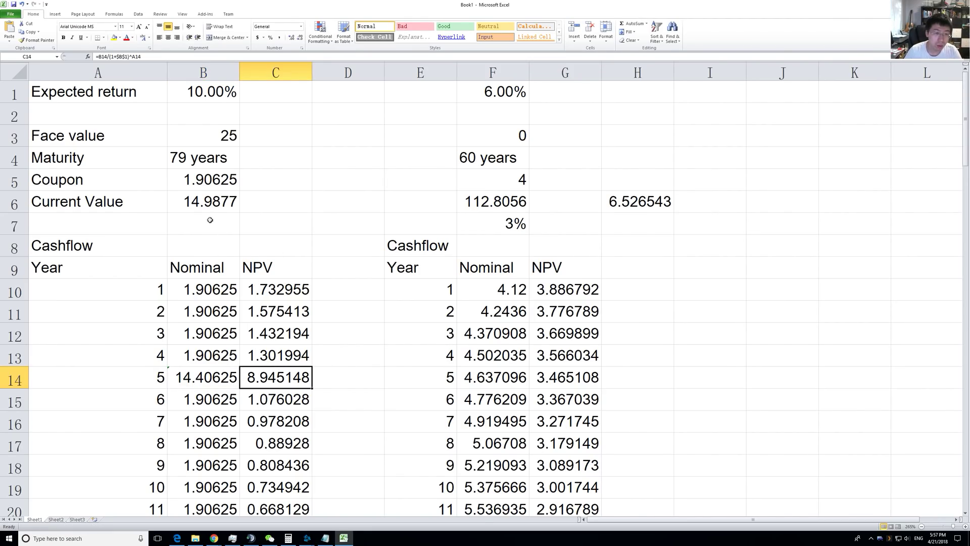
left_click(218, 205)
left_click_drag(220, 100, 214, 204)
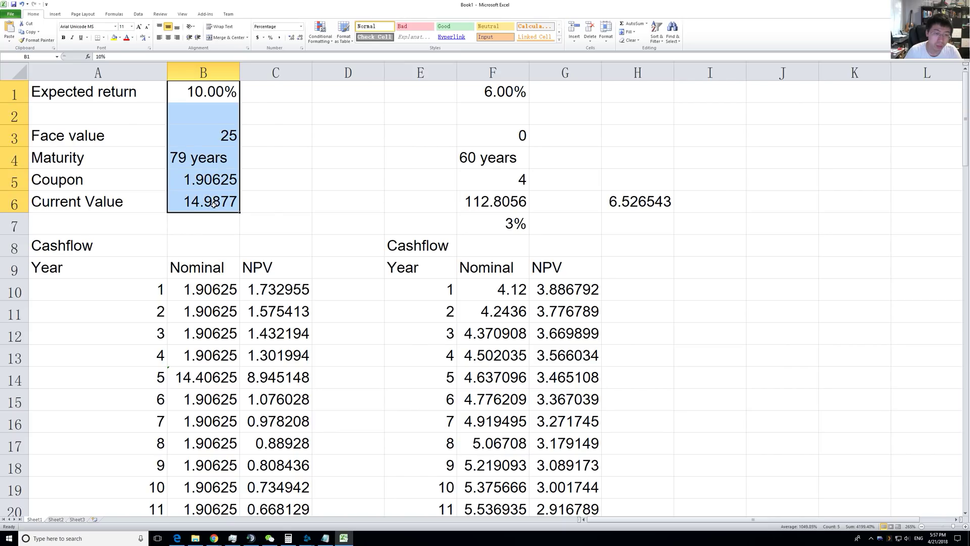
left_click(218, 365)
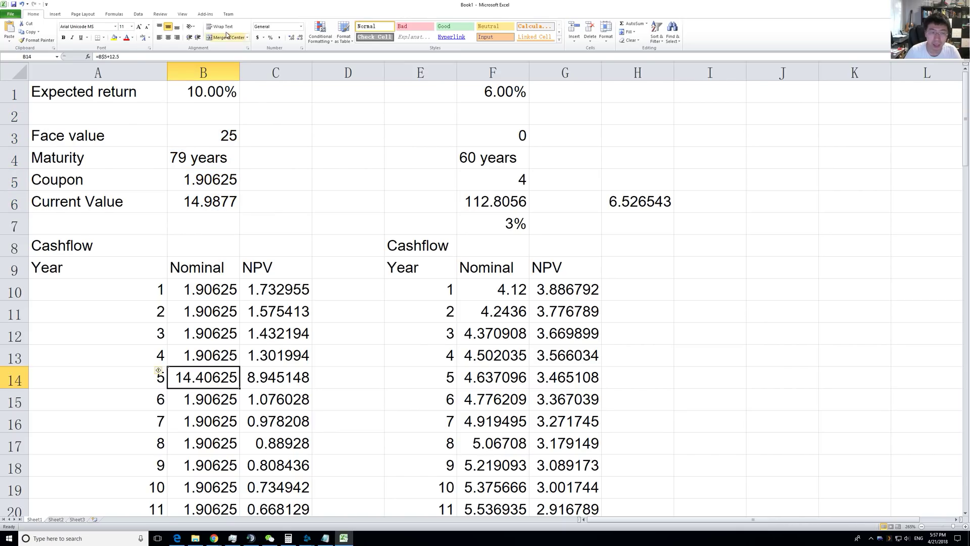
left_click(219, 92)
left_click(212, 203)
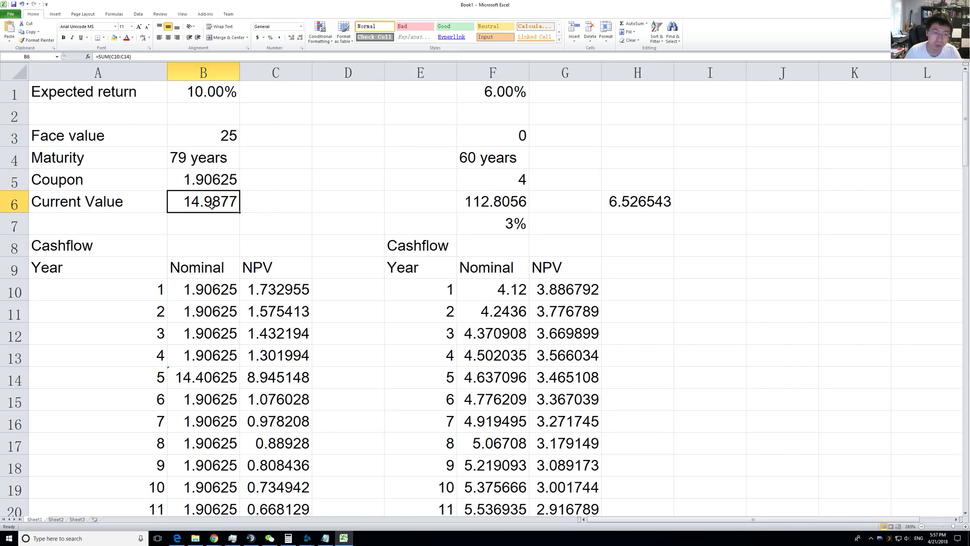
left_click(226, 378)
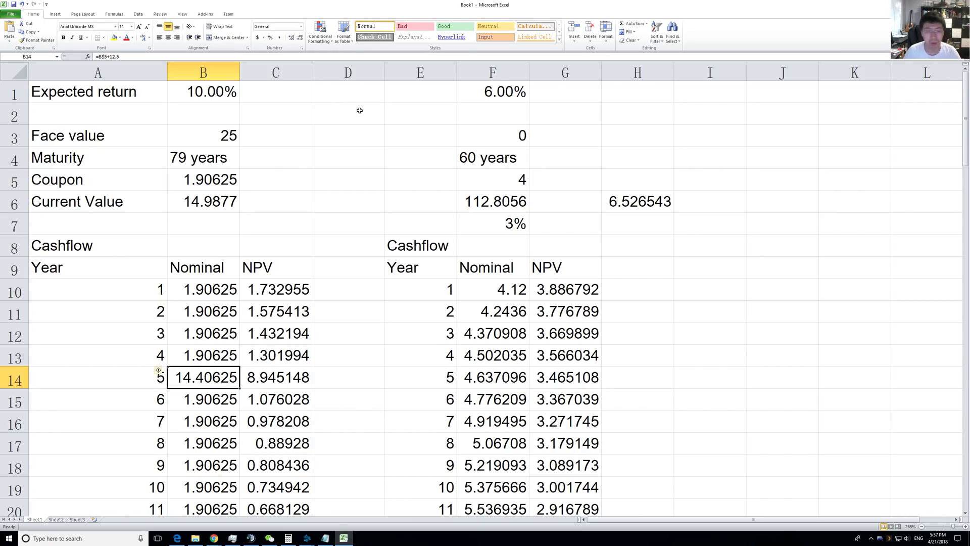
Switch to the CNN Money quote in Chrome again and highlight the KTP price
key("alt+Tab")
left_click(313, 103)
double_click(303, 101)
left_click(319, 103)
double_click(319, 103)
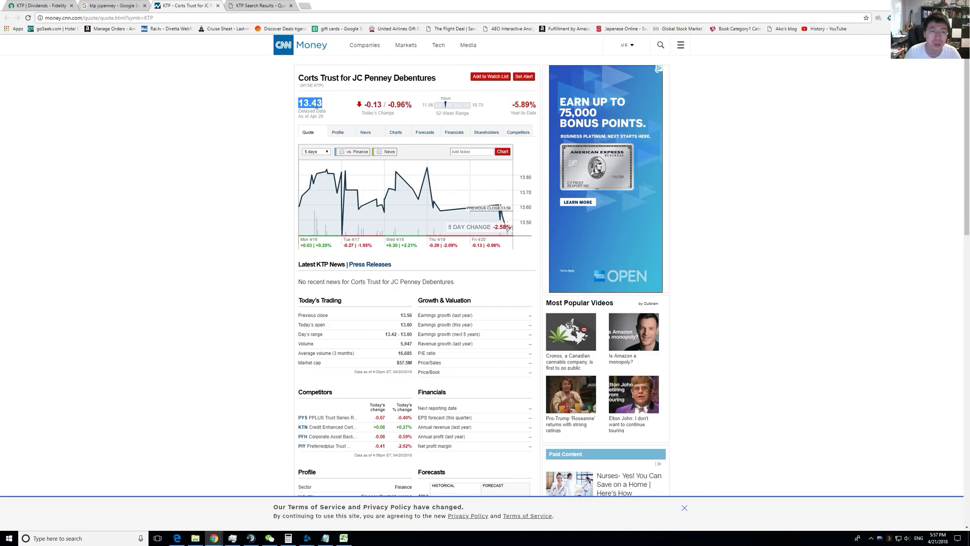
Go back to Excel and review the first five years of nominal cashflows and NPVs in A9:C14
key("alt+Tab")
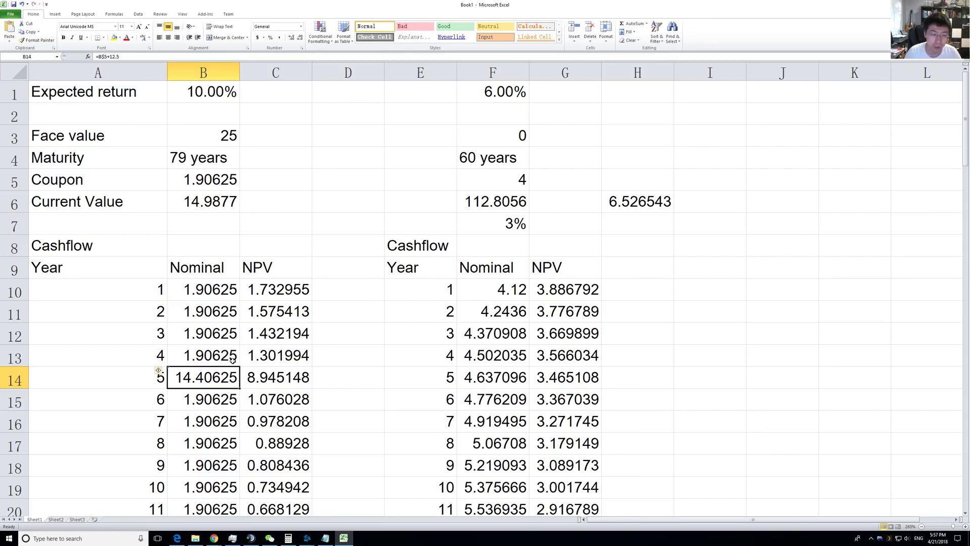
left_click(297, 377)
left_click_drag(297, 378, 165, 270)
left_click(262, 323)
left_click(279, 379)
Delete the second bond's model by clearing cells E1:H75
left_click_drag(402, 105, 673, 396)
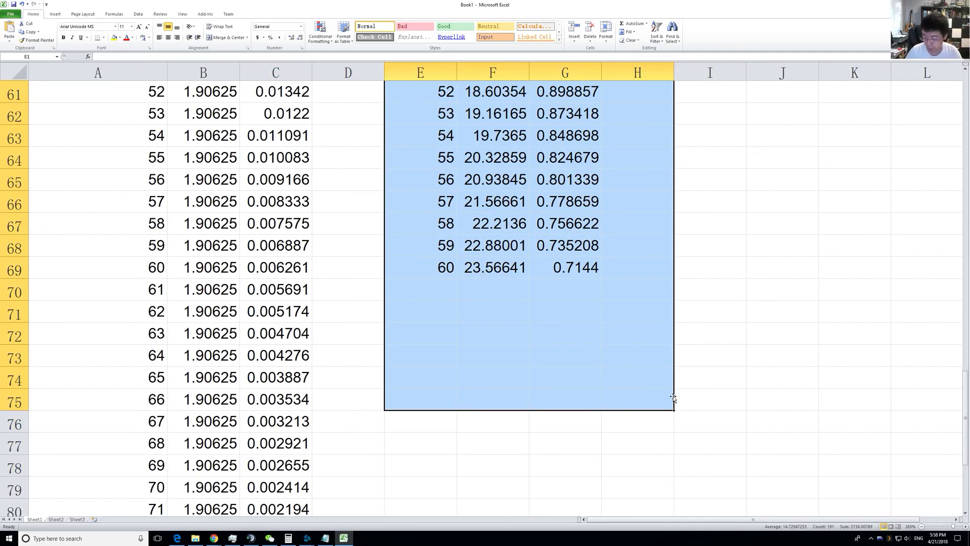
scroll(673, 397, "up", 20)
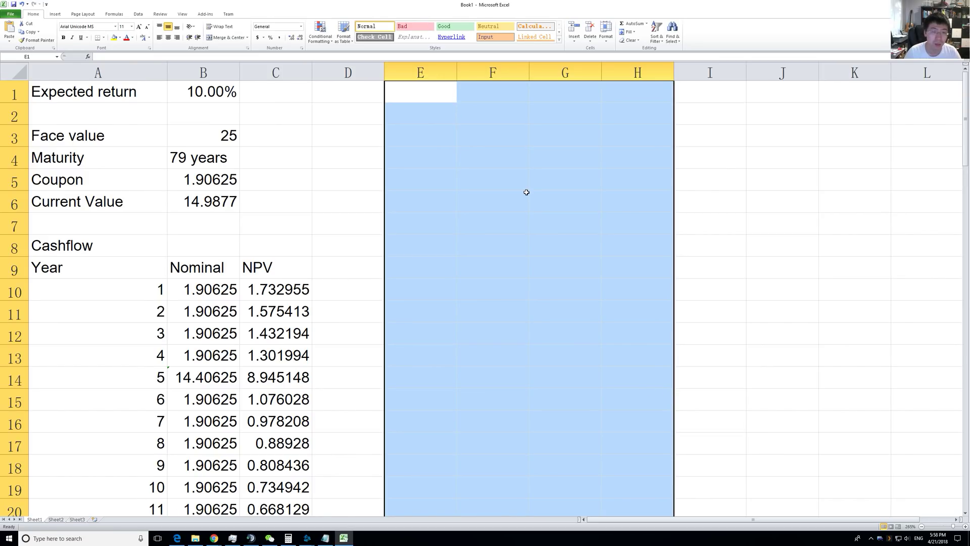
left_click(260, 171)
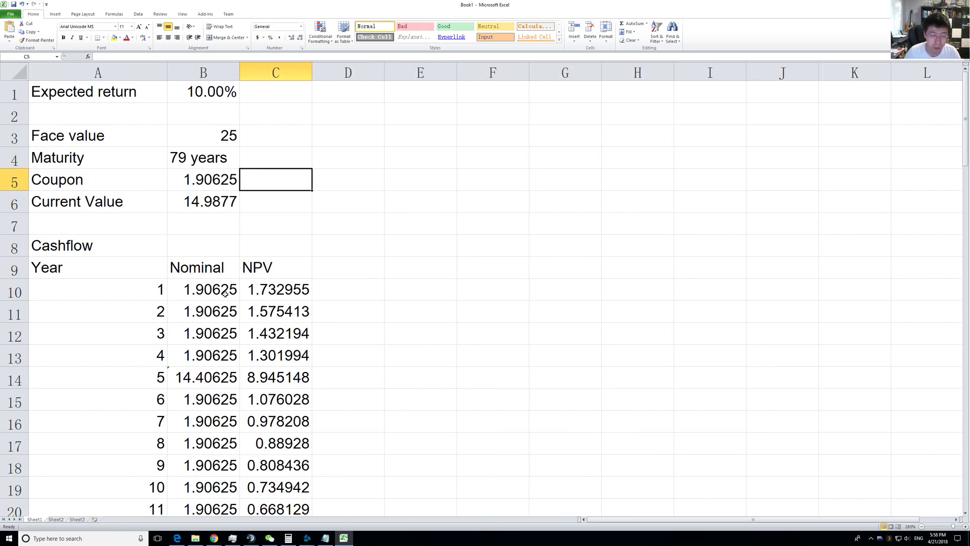
Review the remaining bond's inputs and Current Value in B1:B6, plus its year-5 nominal cashflow and NPV
left_click(207, 166)
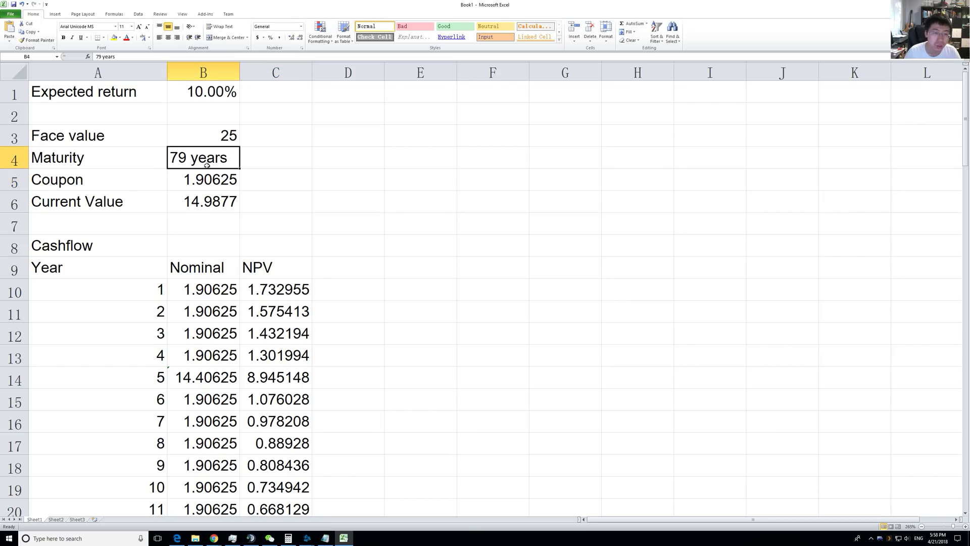
left_click(195, 205)
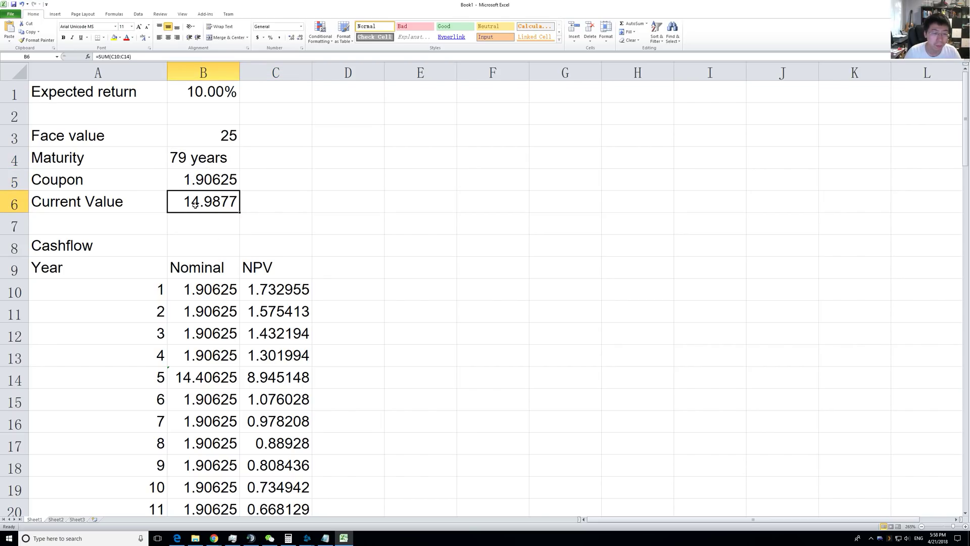
left_click(195, 182)
left_click(194, 201)
left_click(200, 182)
left_click(211, 171)
left_click(223, 137)
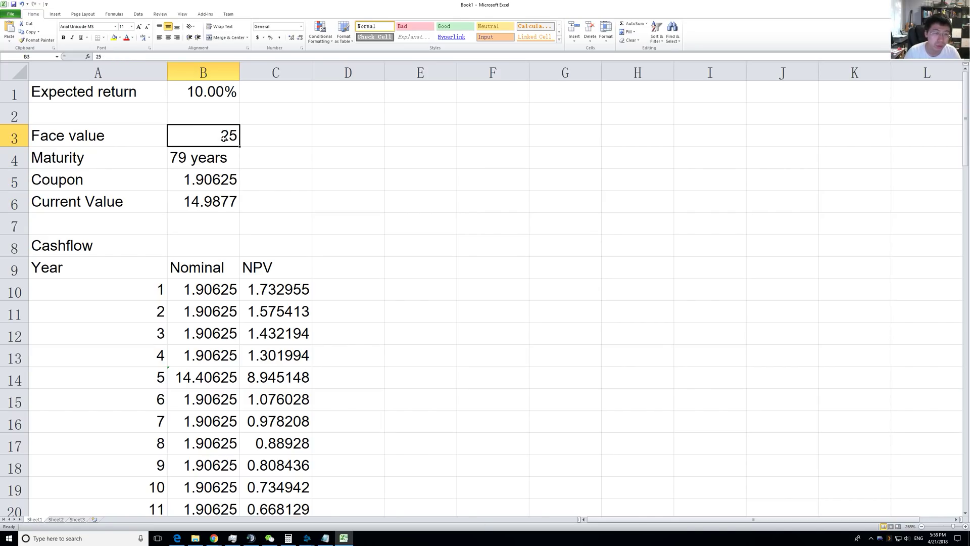
left_click(216, 171)
left_click(219, 158)
left_click(220, 135)
left_click(224, 99)
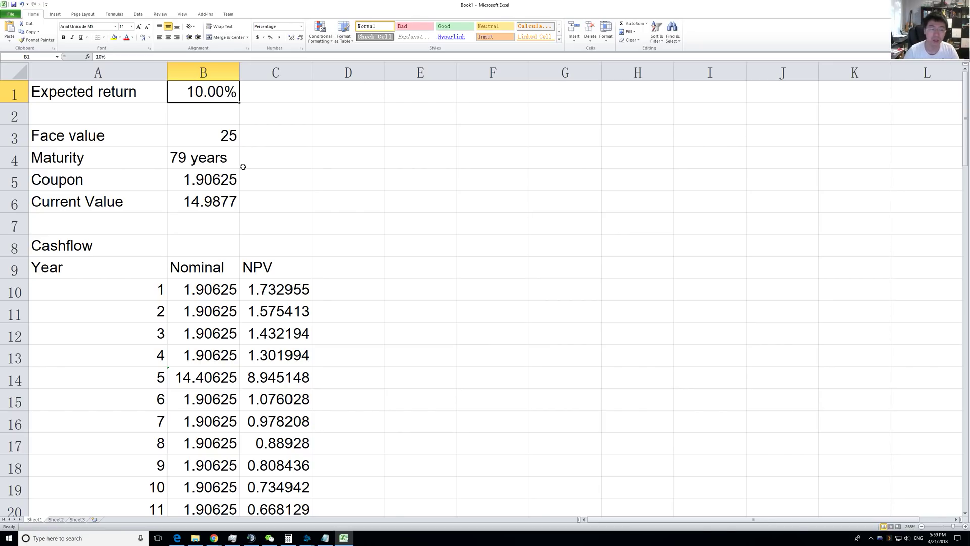
left_click(235, 377)
left_click(288, 375)
left_click(188, 381)
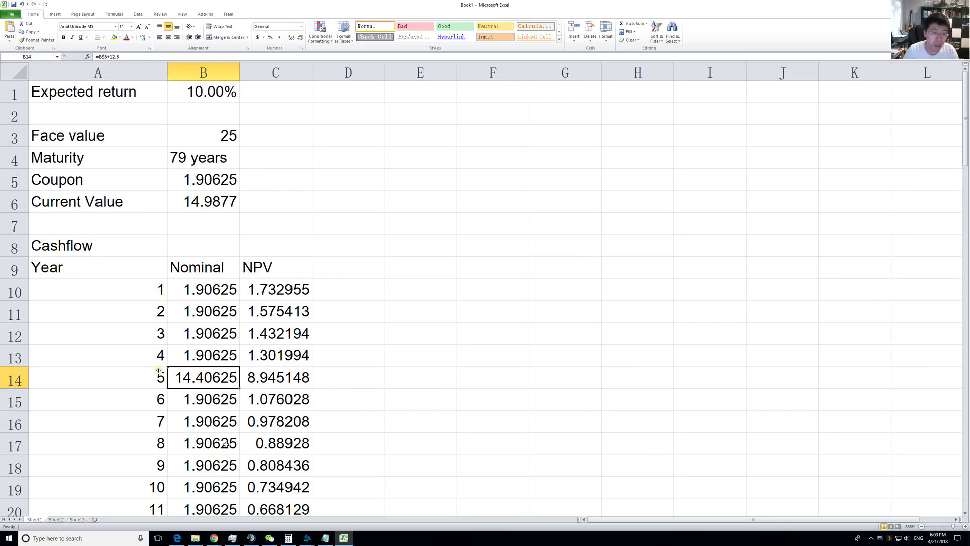
Switch to the Chrome window with the KTP quote and open seekingalpha.com in a new tab
mouse_move(214, 537)
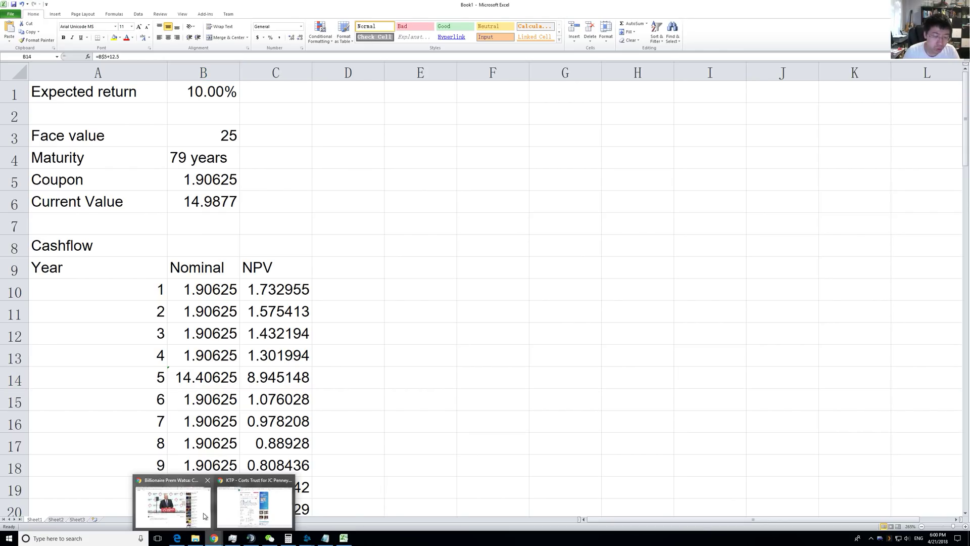
left_click(203, 513)
left_click(258, 503)
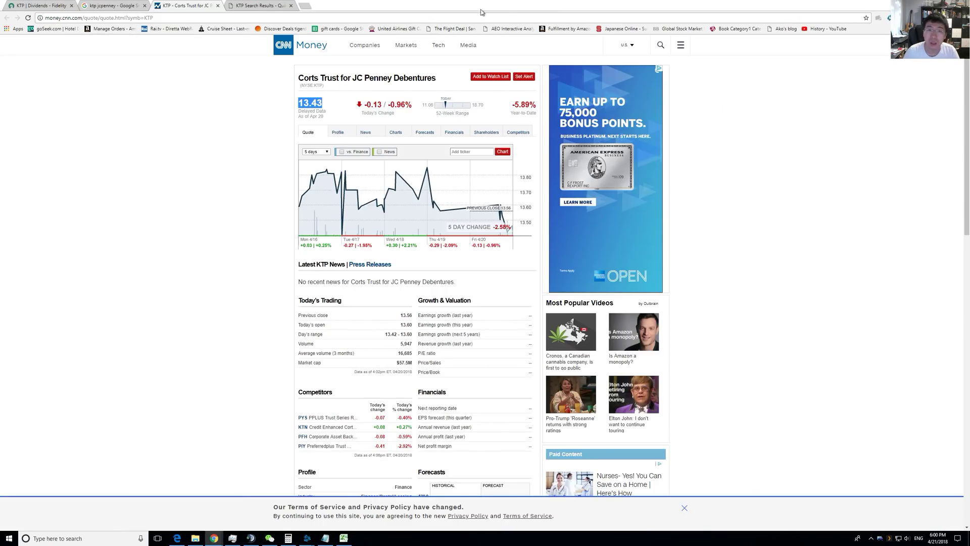
left_click(313, 5)
type("seekingalpha.com")
key("Return")
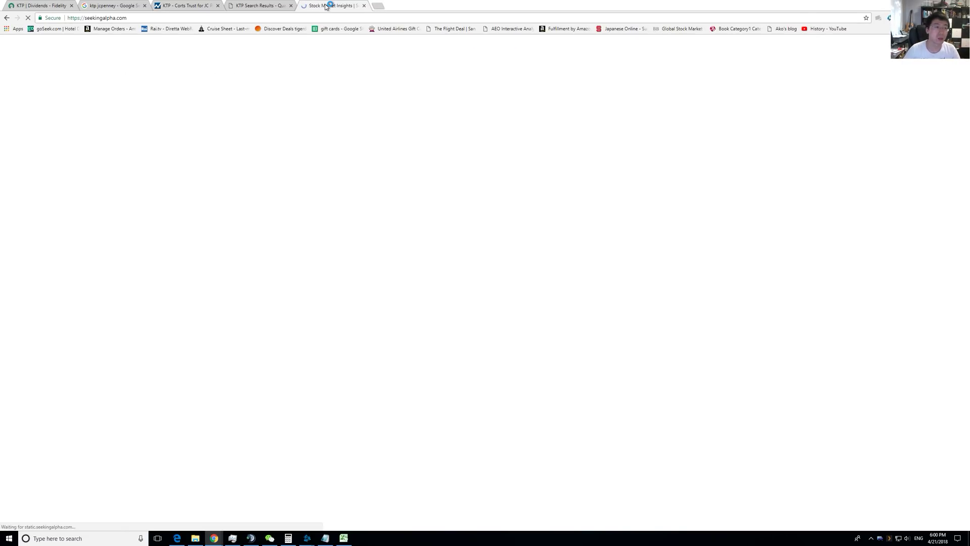
Search Seeking Alpha for the symbol jcp and open the J.C. Penney stock page
left_click(596, 59)
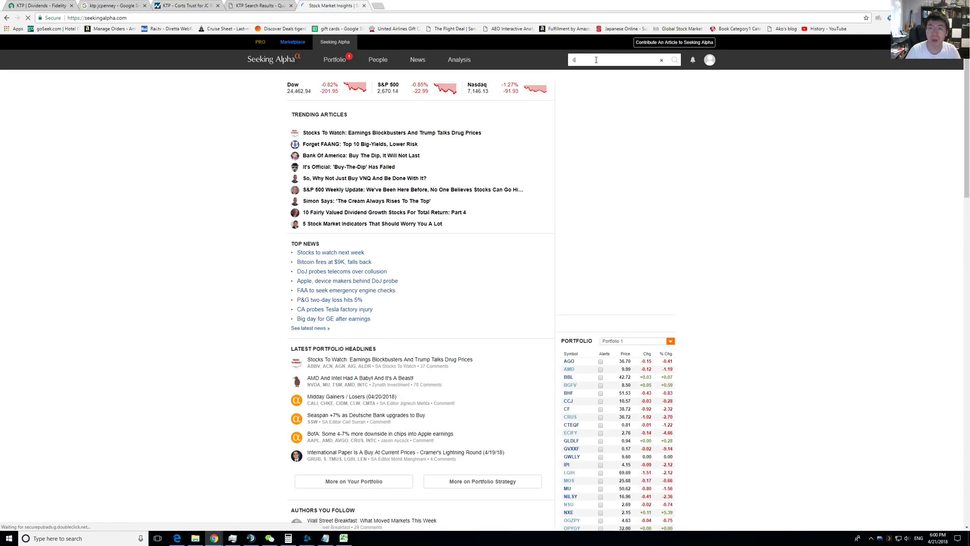
type("jcpenny")
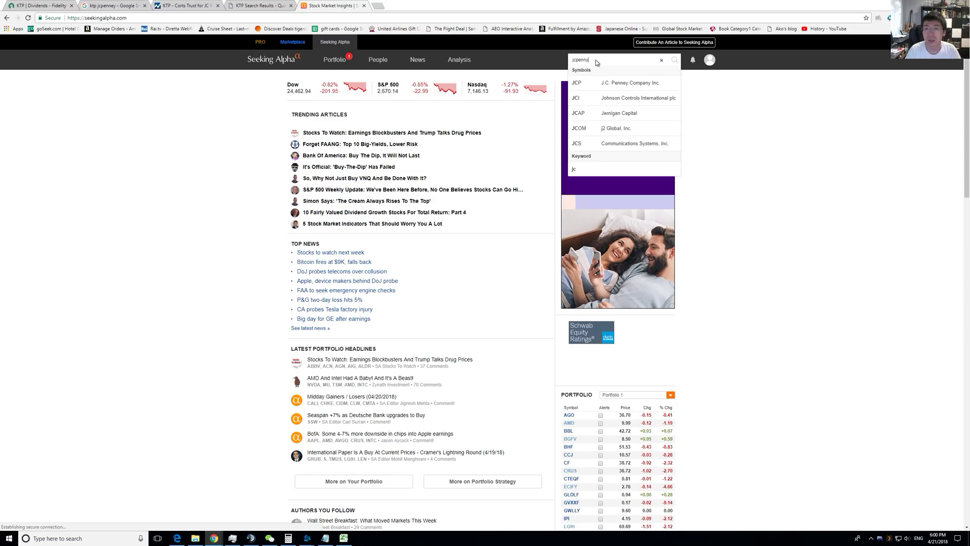
key("BackSpace")
key("BackSpace")
key("BackSpace")
key("BackSpace")
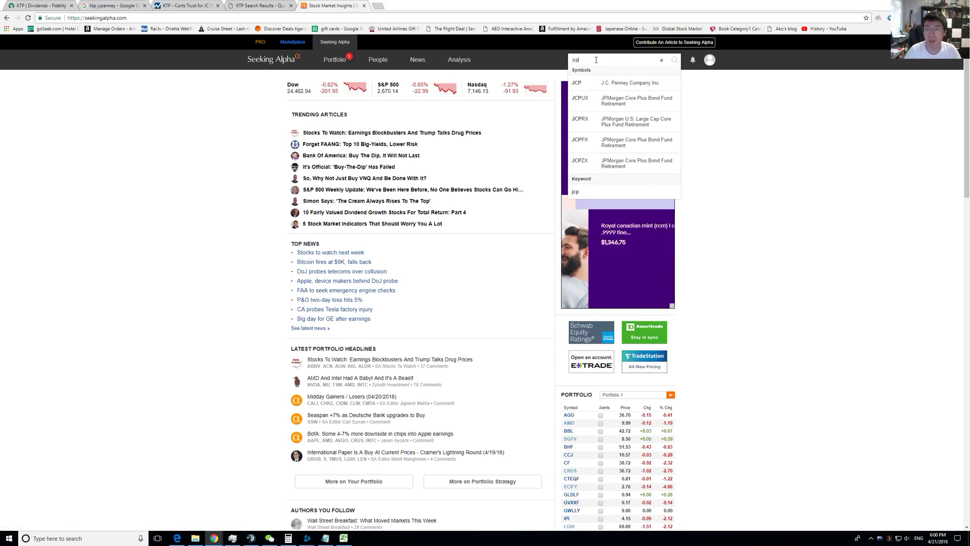
key("Return")
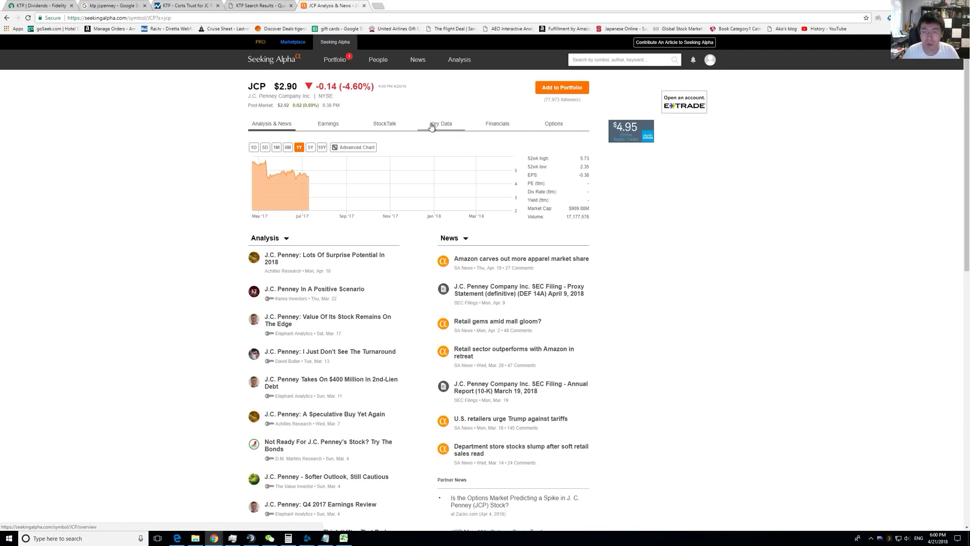
Enlarge the J.C. Penney page to 150% and open the company's annual income statement under Financials
left_click(444, 123)
left_click(286, 121)
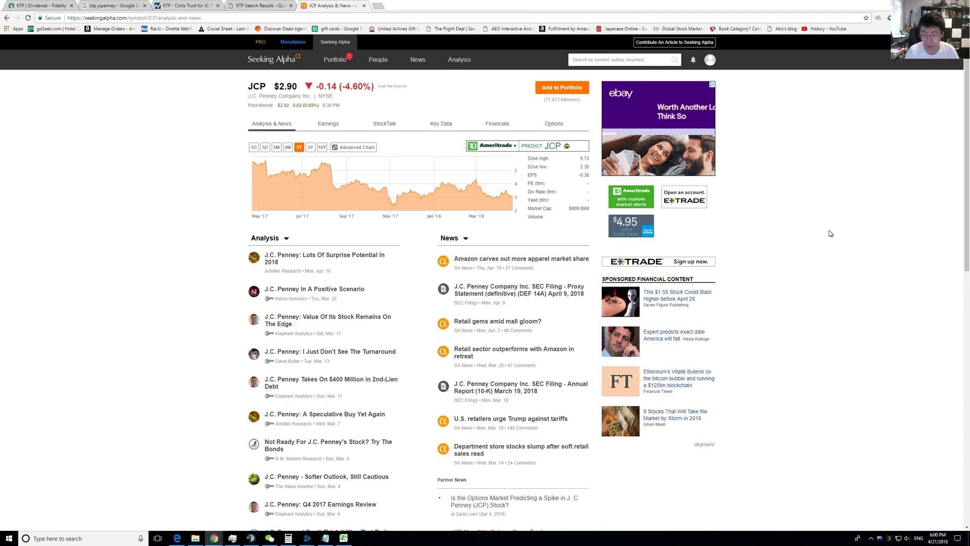
key("ctrl+plus")
key("ctrl+plus")
key("ctrl+plus")
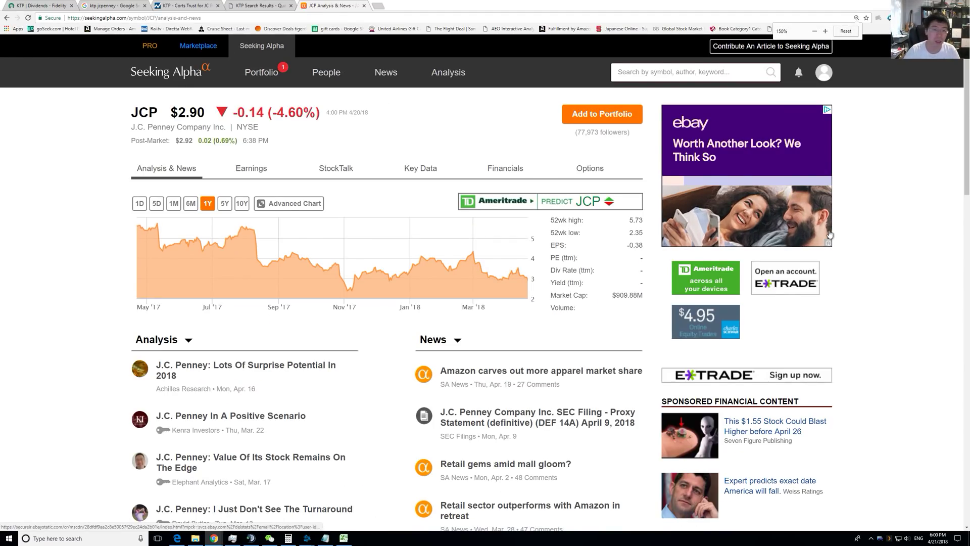
left_click(506, 173)
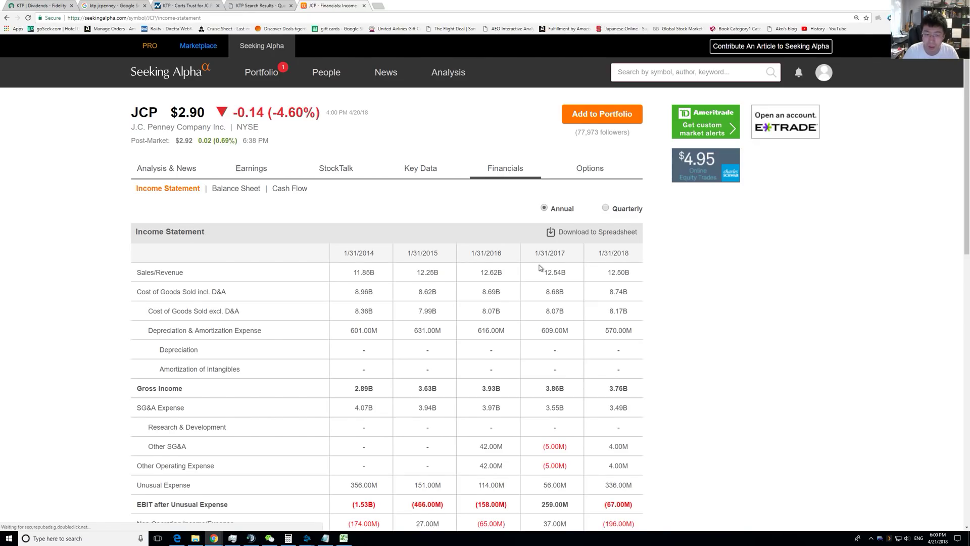
Examine J.C. Penney's annual income statement from sales/revenue down to net income, comparing the yearly results through 1/31/2018
scroll(540, 267, "down", 6)
scroll(536, 273, "up", 2)
scroll(500, 374, "down", 1)
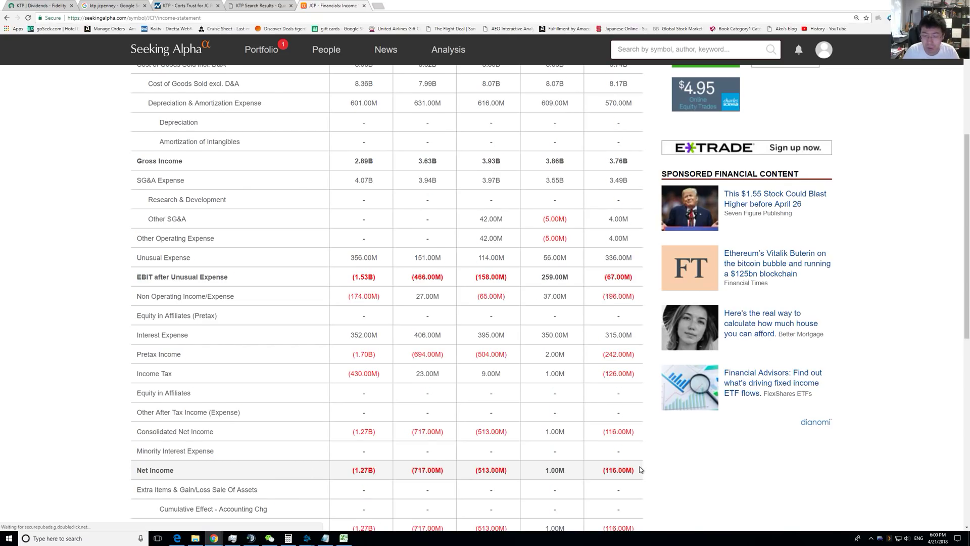
scroll(614, 467, "up", 4)
scroll(612, 437, "down", 3)
scroll(610, 425, "up", 3)
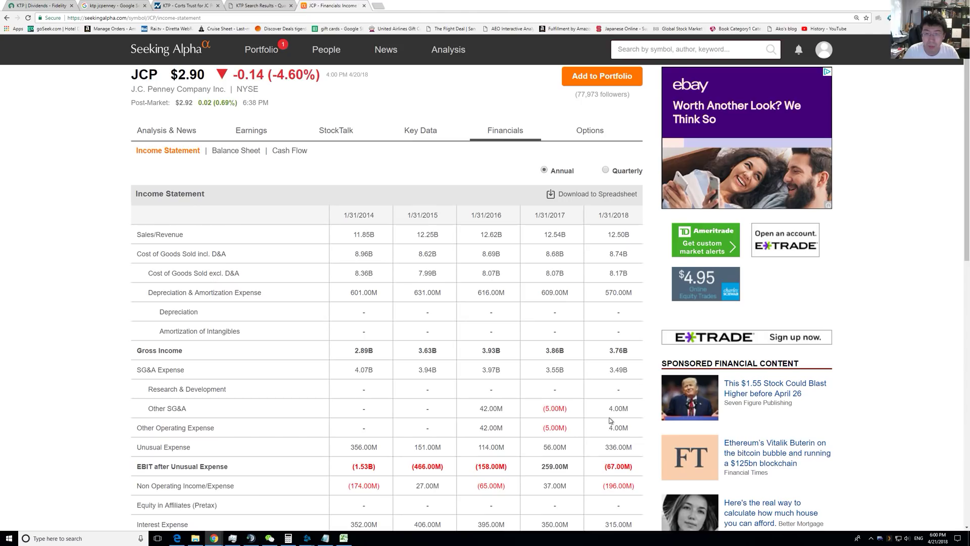
scroll(611, 421, "down", 3)
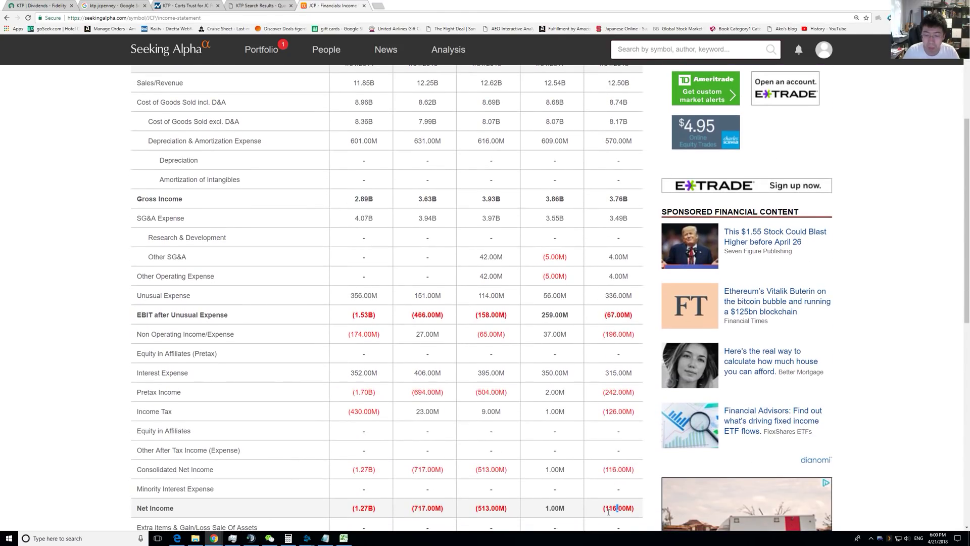
left_click_drag(612, 509, 618, 83)
left_click(611, 473)
Open J.C. Penney's annual cash flow statement and read through its operating, investing and financing activities
scroll(338, 162, "up", 1)
left_click(298, 153)
scroll(512, 258, "down", 3)
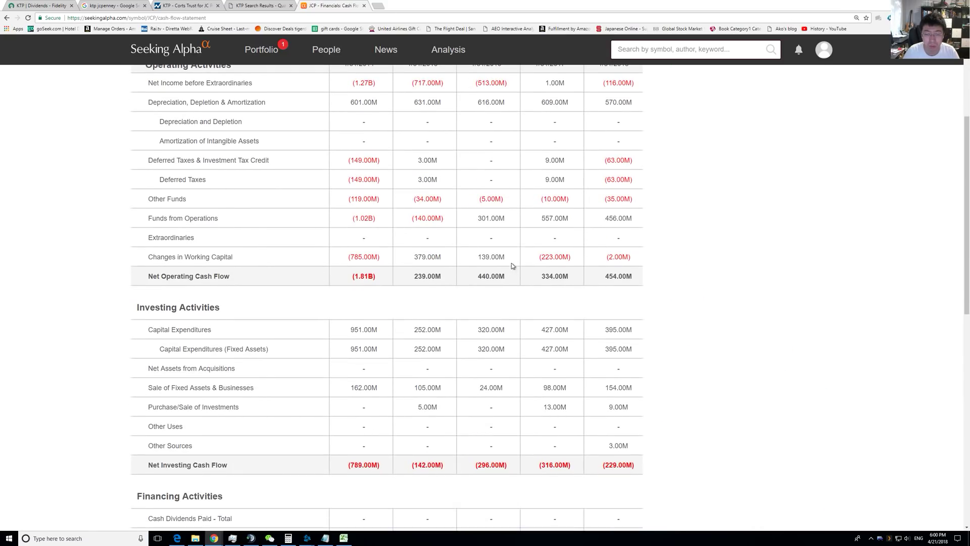
scroll(483, 301, "down", 2)
scroll(616, 278, "down", 3)
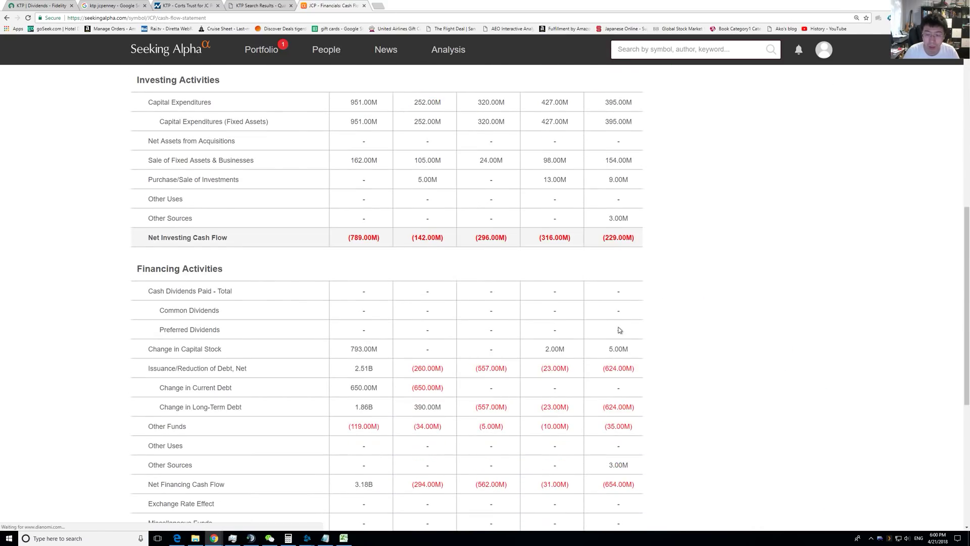
scroll(614, 438, "down", 3)
Examine the yearly Free Cash Flow figures at the end of the cash flow statement, especially 1/31/2016 and 1/31/2018
key("ctrl+a")
left_click(477, 412)
double_click(615, 409)
left_click(464, 414)
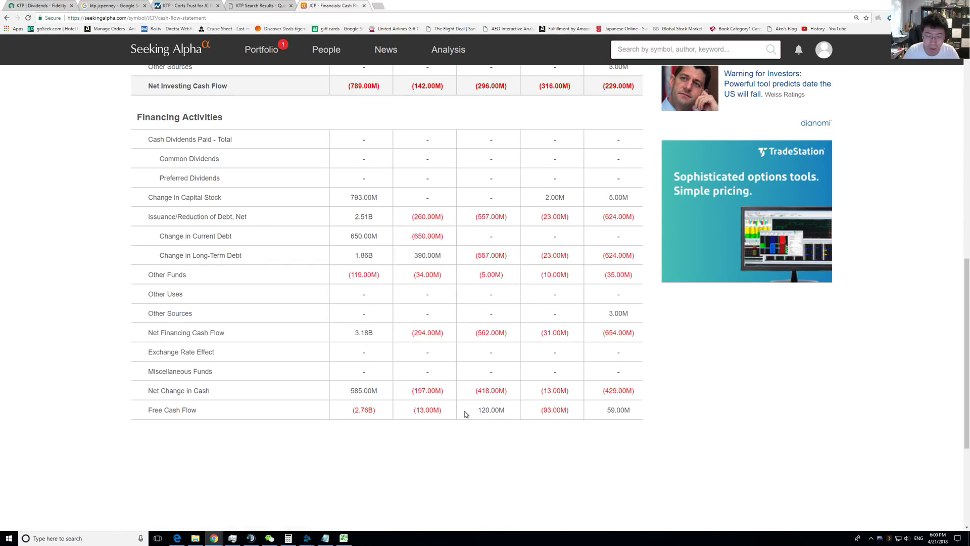
left_click_drag(465, 413, 514, 412)
left_click(589, 416)
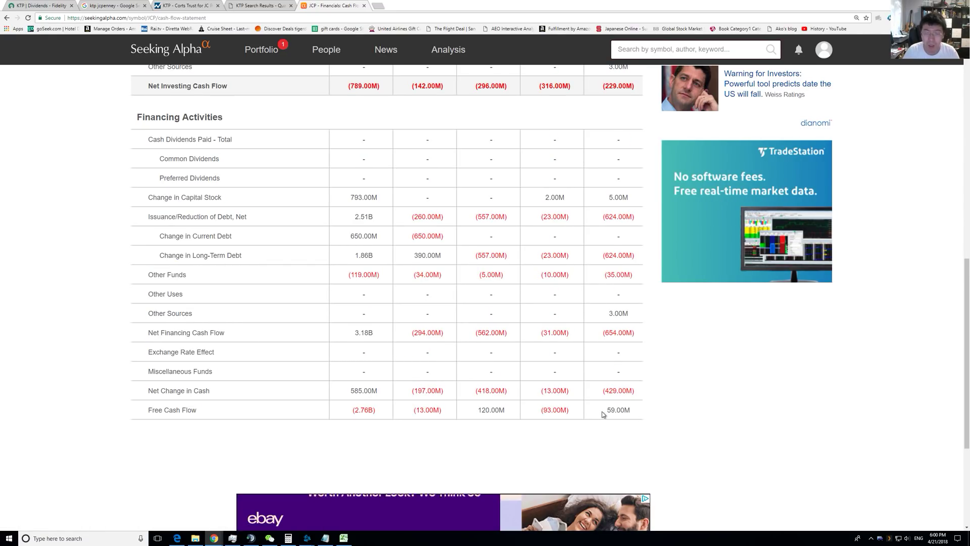
Go back over the cash flow statement's investing and operating sections and open J.C. Penney's Analysis & News page
scroll(525, 404, "up", 3)
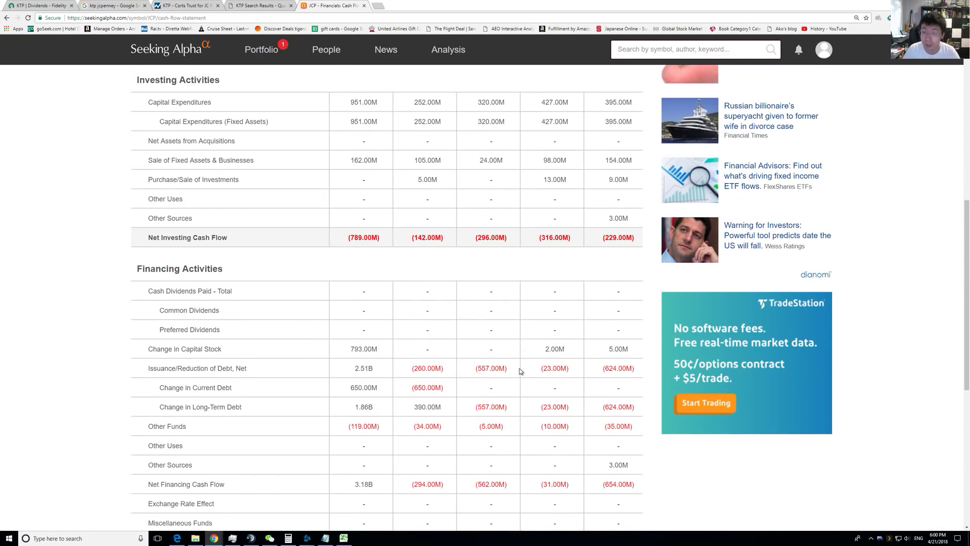
scroll(521, 336, "up", 2)
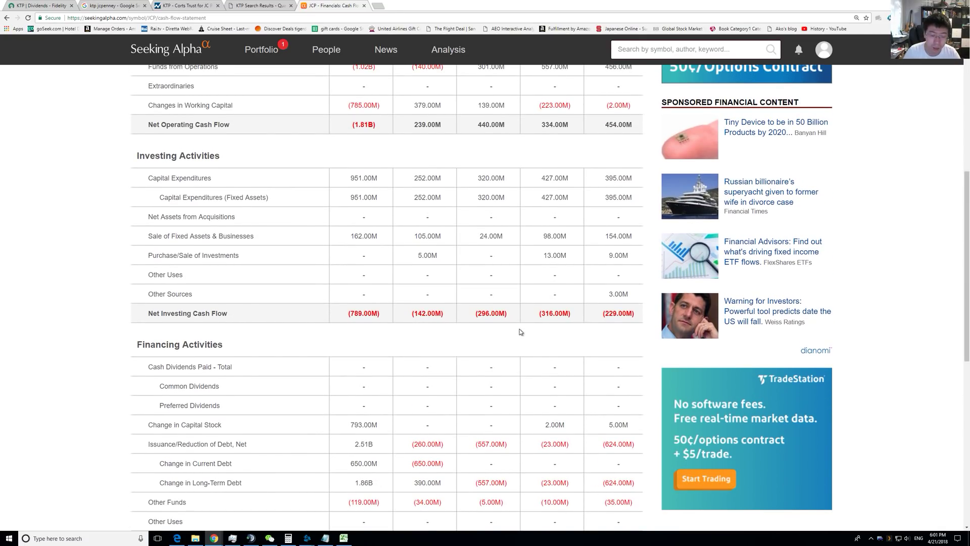
scroll(521, 332, "up", 7)
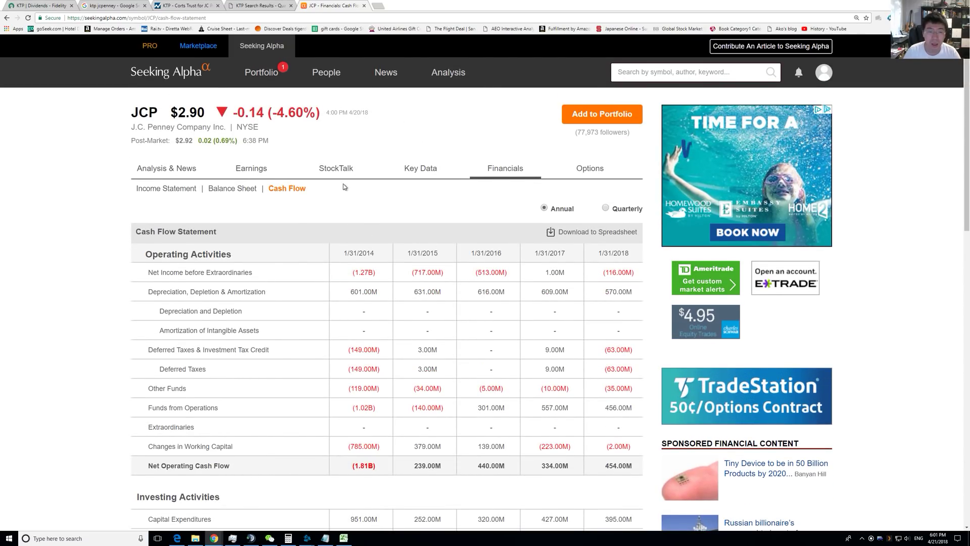
left_click(167, 167)
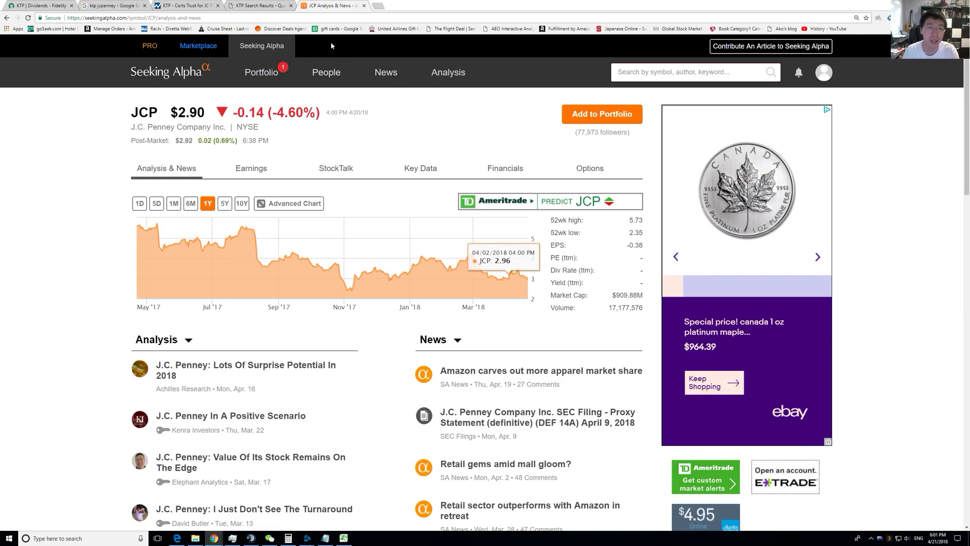
Check KTP's current price on CNN Money and its certificate details on QuantumOnline, and switch to the Excel valuation workbook
left_click(259, 5)
left_click(175, 5)
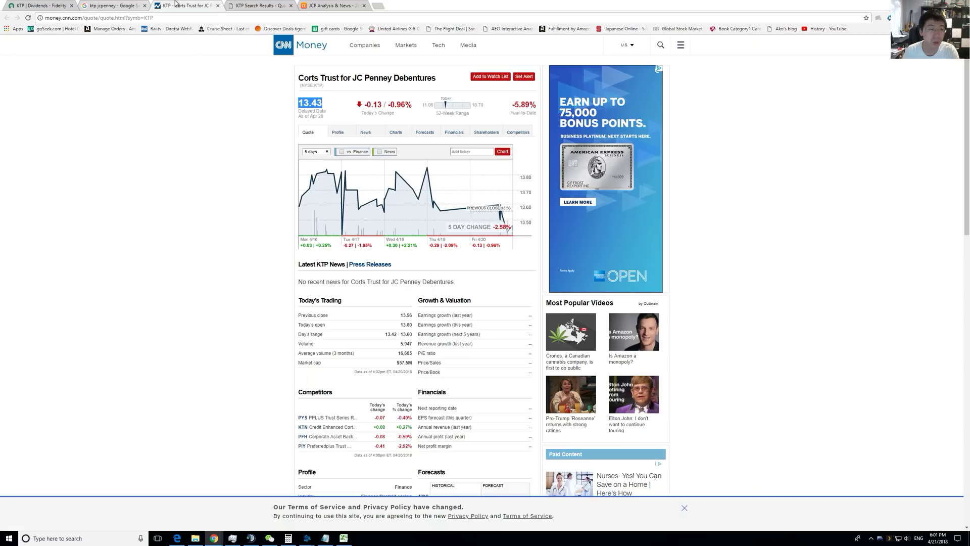
double_click(314, 103)
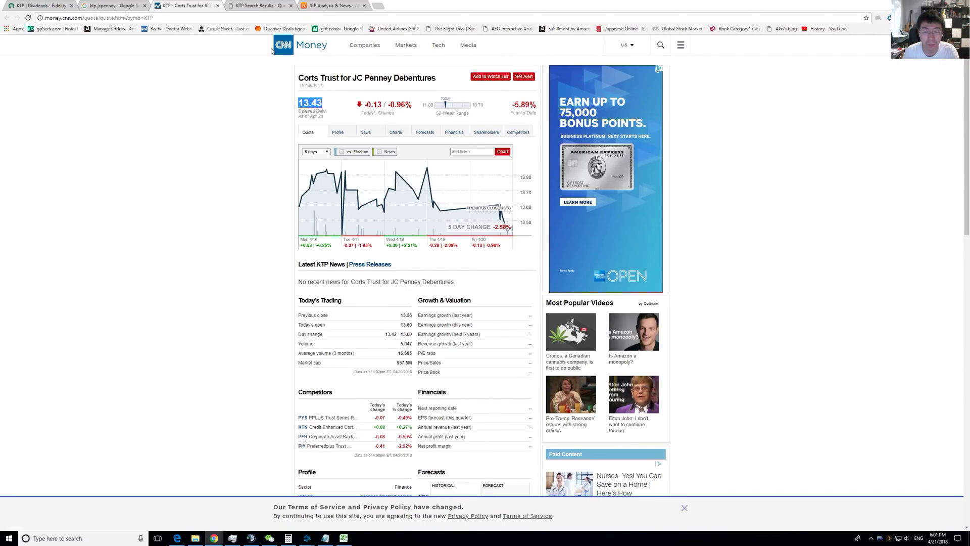
left_click(262, 6)
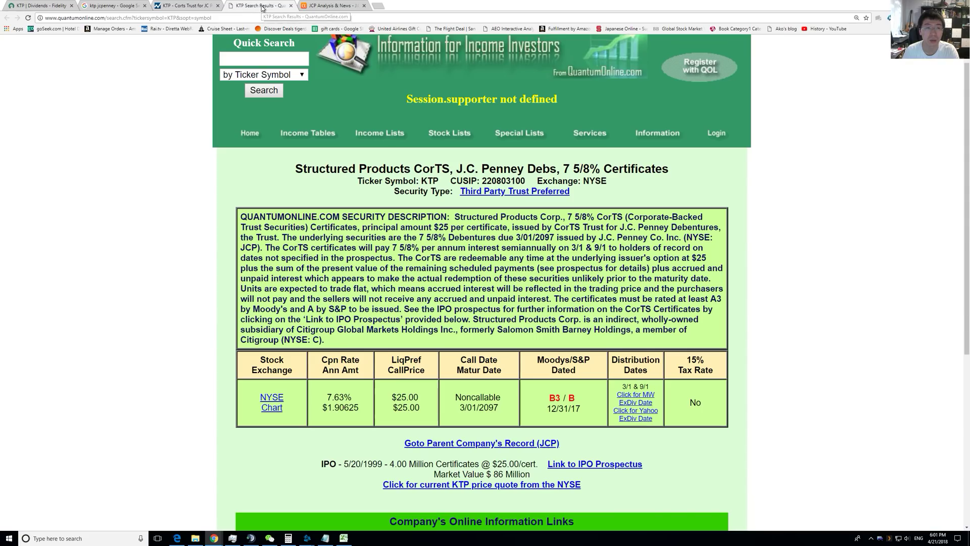
left_click(211, 5)
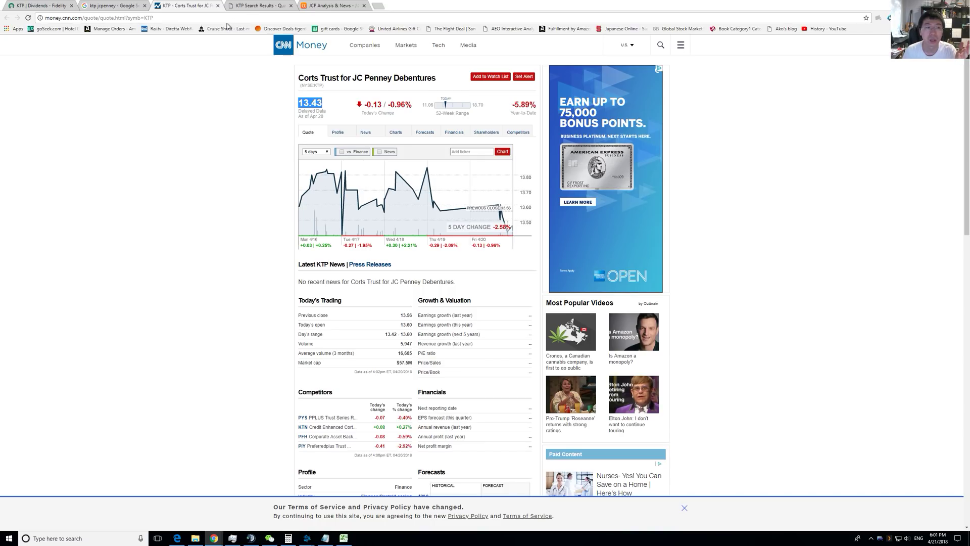
left_click(314, 105)
double_click(314, 105)
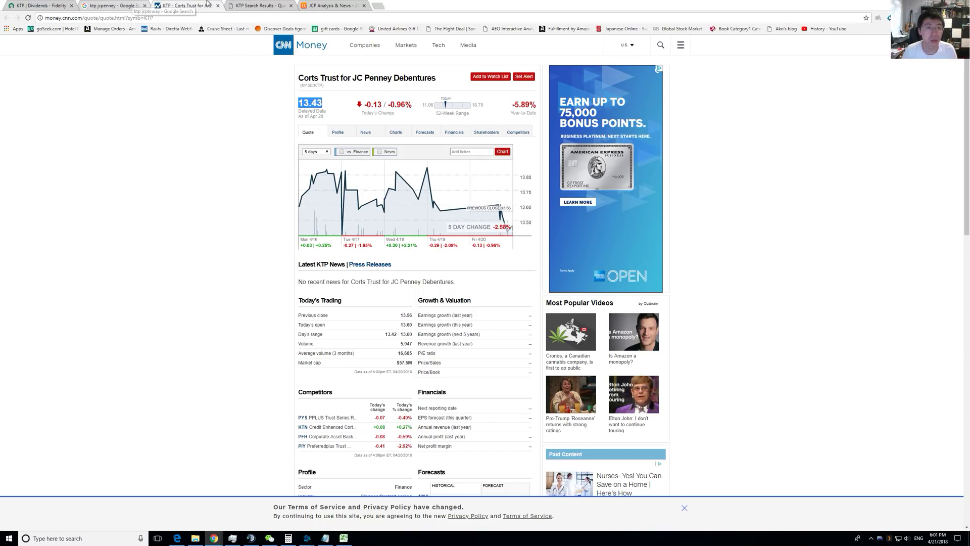
key("ctrl+Tab")
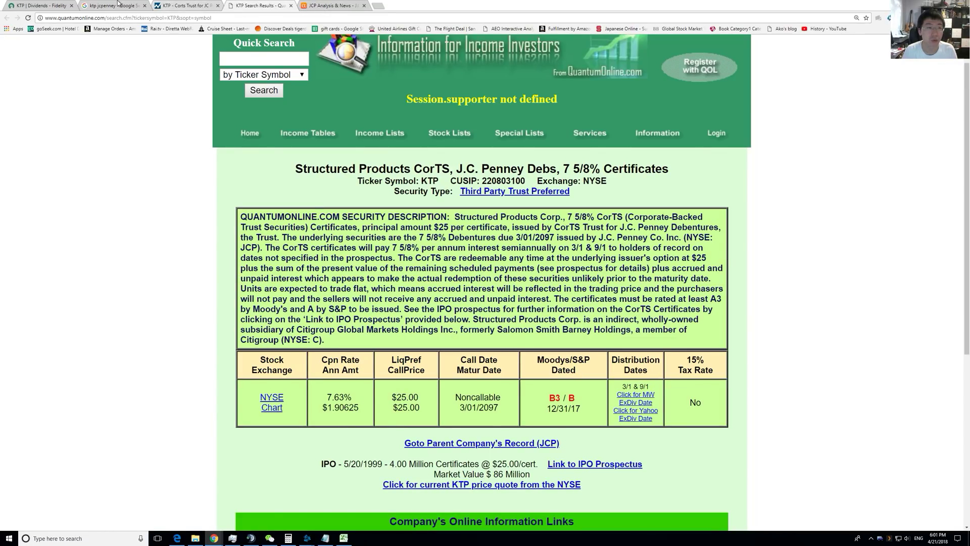
key("alt+Tab")
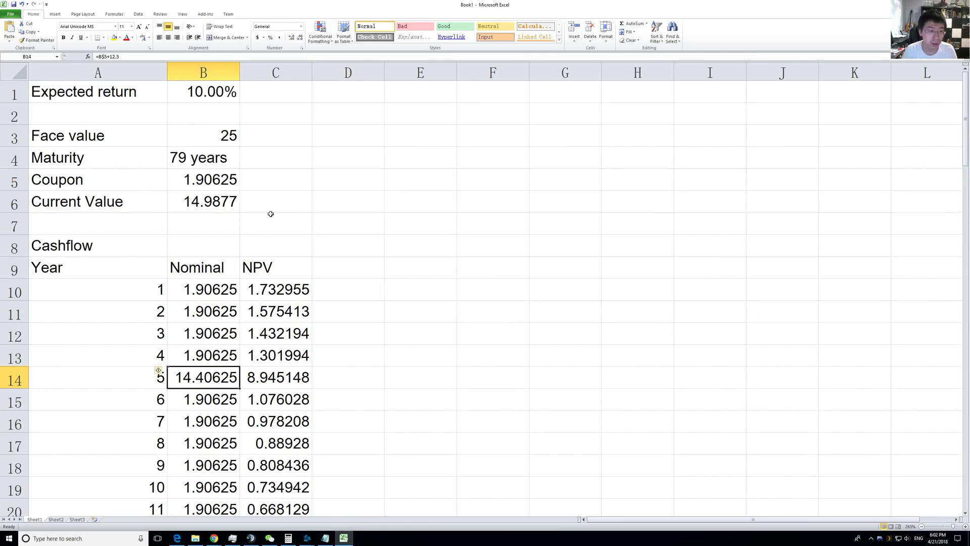
Enter the KTP market price as =13.43 in cell E2
left_click(411, 106)
type("=13.43")
key("Left")
key("Left")
key("Left")
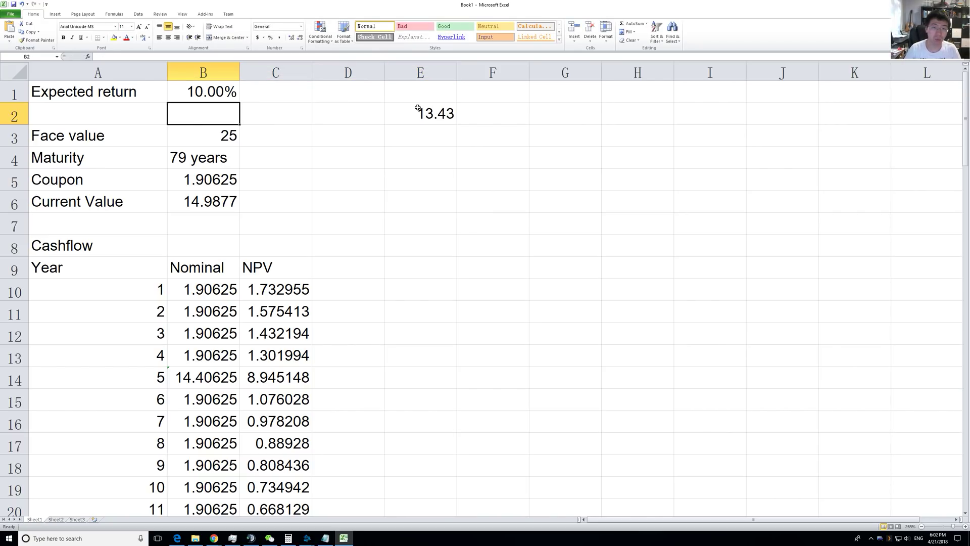
Calculate KTP's current yield in cell E2 by dividing the coupon in B5 by the price, using =B5/13.43
left_click(455, 106)
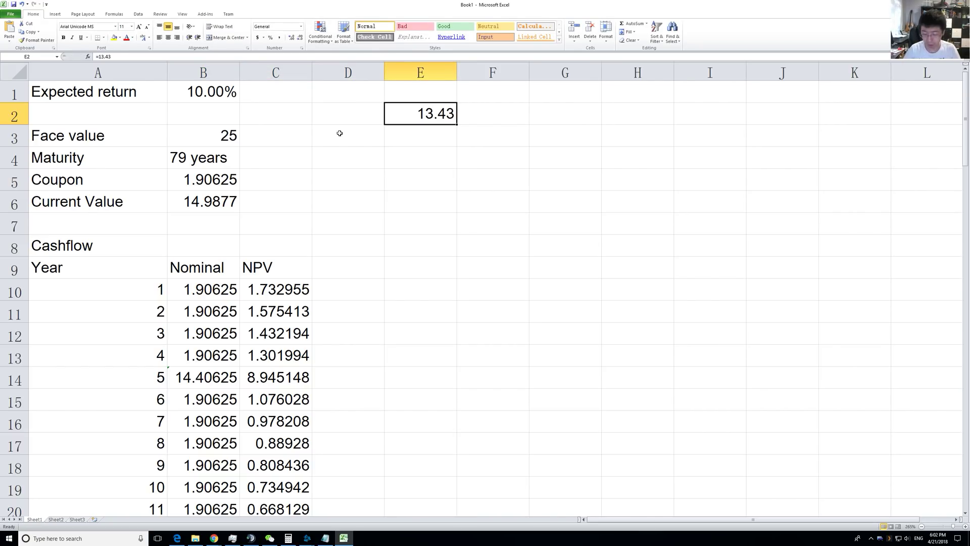
type("=")
left_click(201, 182)
type("/13.43")
key("Return")
left_click(414, 114)
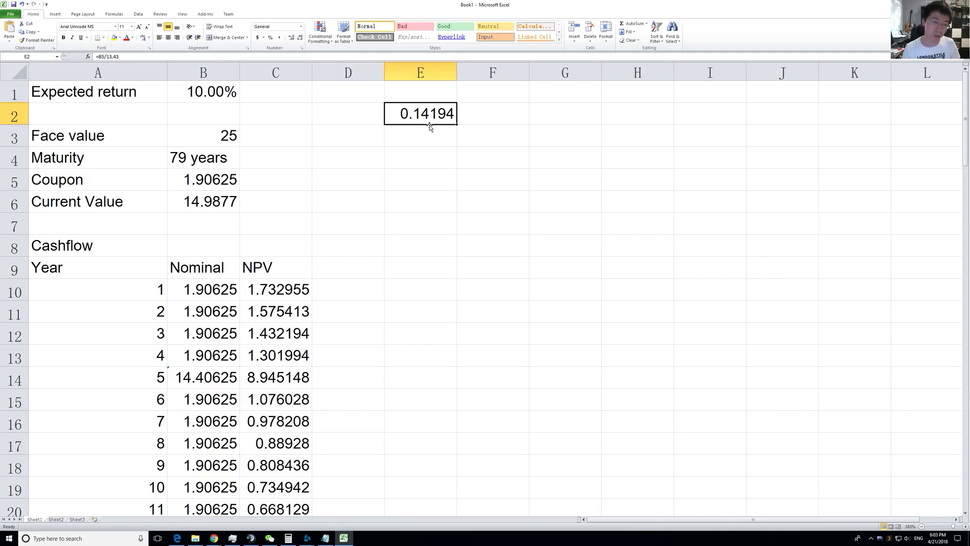
key("alt")
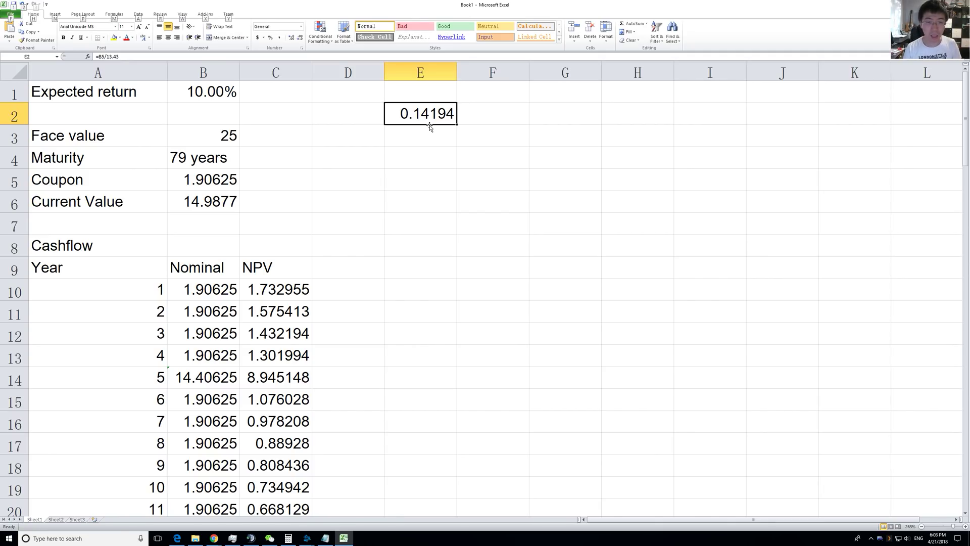